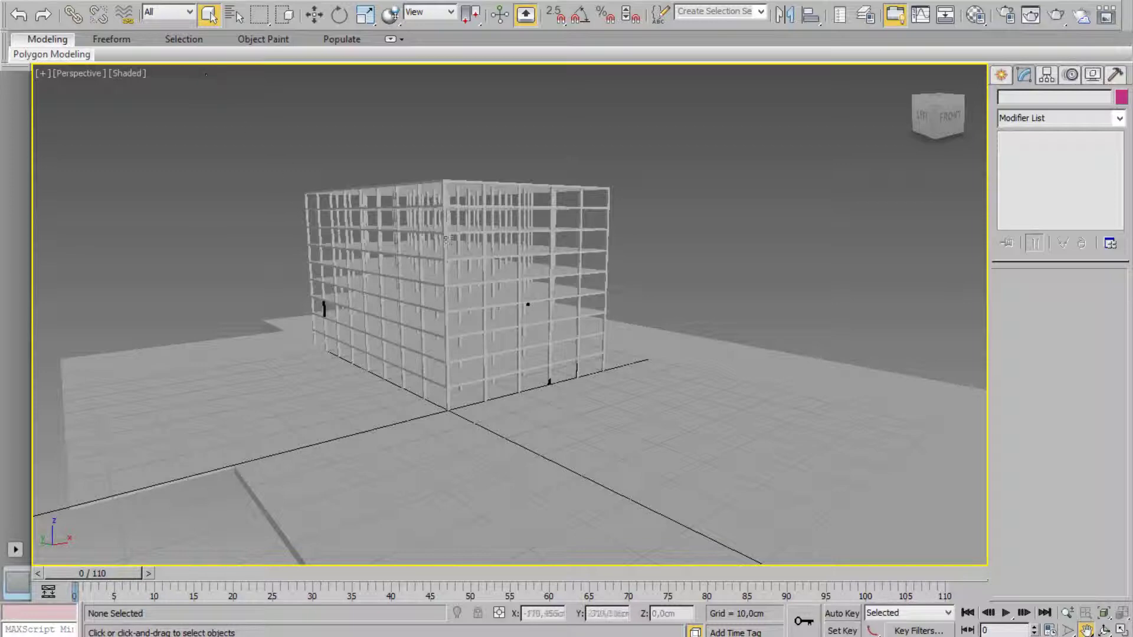
Step: In Save As, browse to C:\CRYENGINE\GameSDK\Objects and create a GeomCachesTutorial folder
{"action": "left_click", "coordinate": [7, 7]}
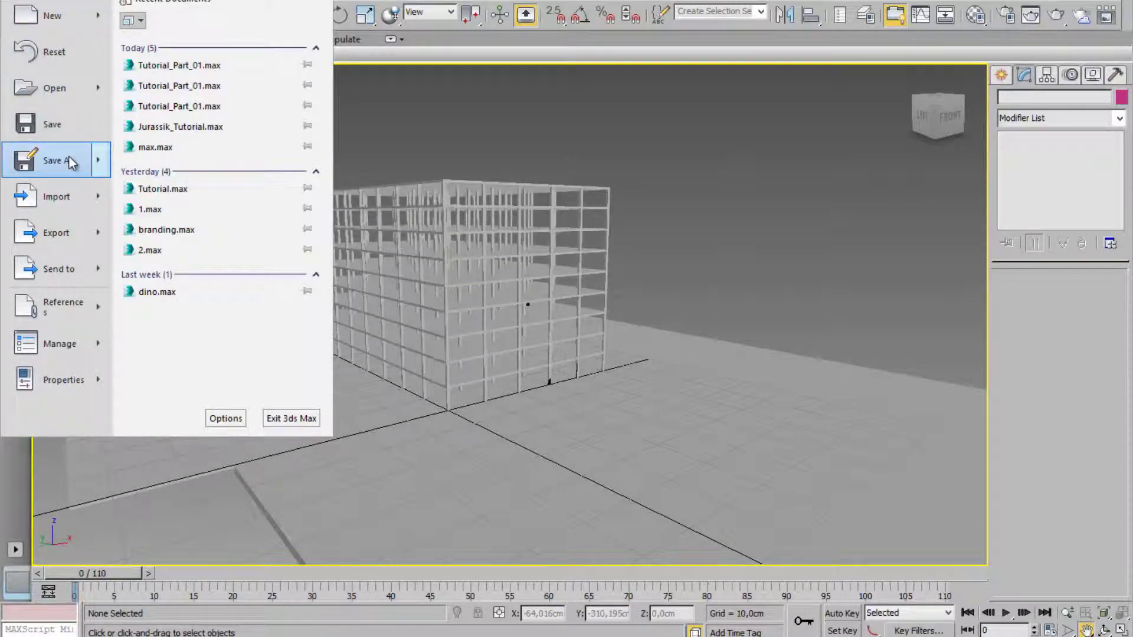
{"action": "left_click", "coordinate": [51, 157]}
{"action": "left_click", "coordinate": [217, 34]}
{"action": "scroll", "coordinate": [281, 150], "scroll_direction": "up", "scroll_amount": 4}
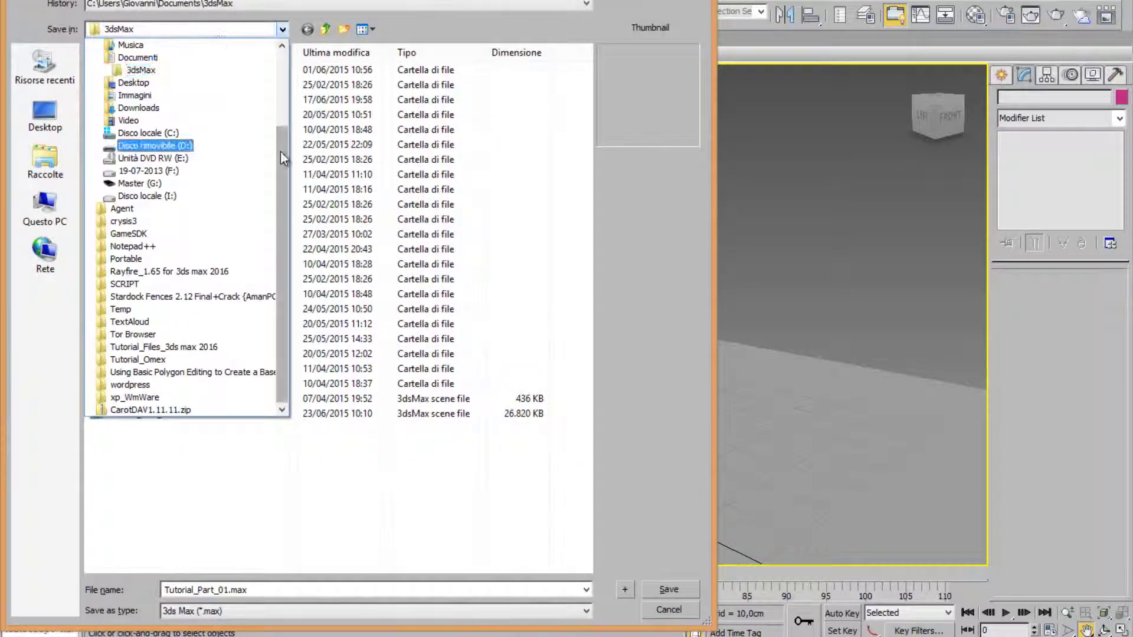
{"action": "left_click", "coordinate": [148, 234]}
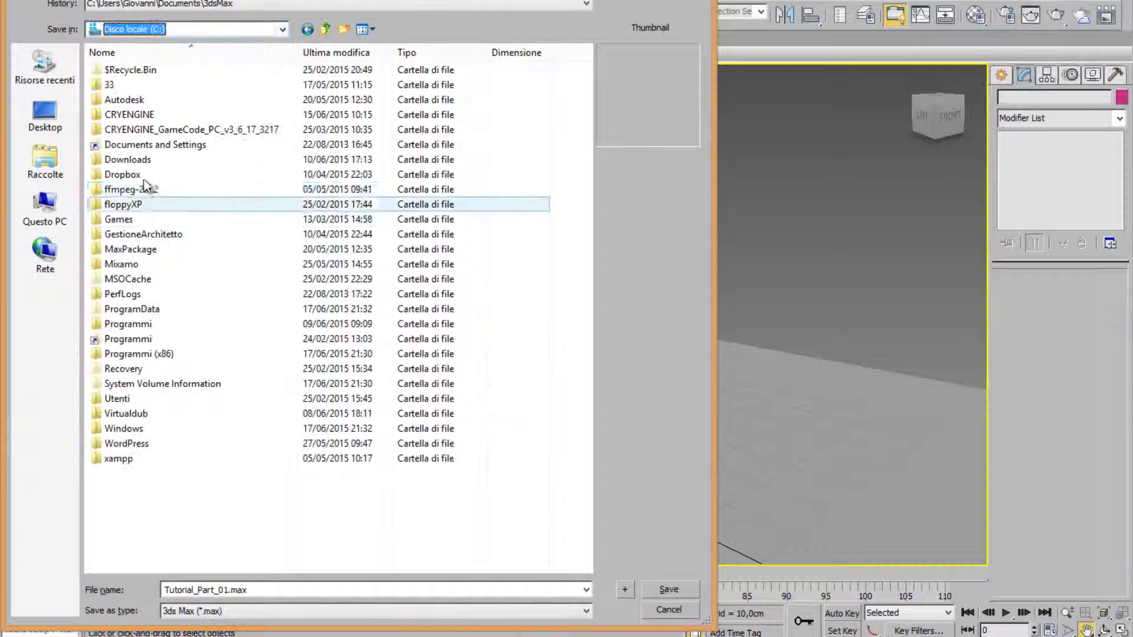
{"action": "double_click", "coordinate": [136, 114]}
{"action": "double_click", "coordinate": [139, 250]}
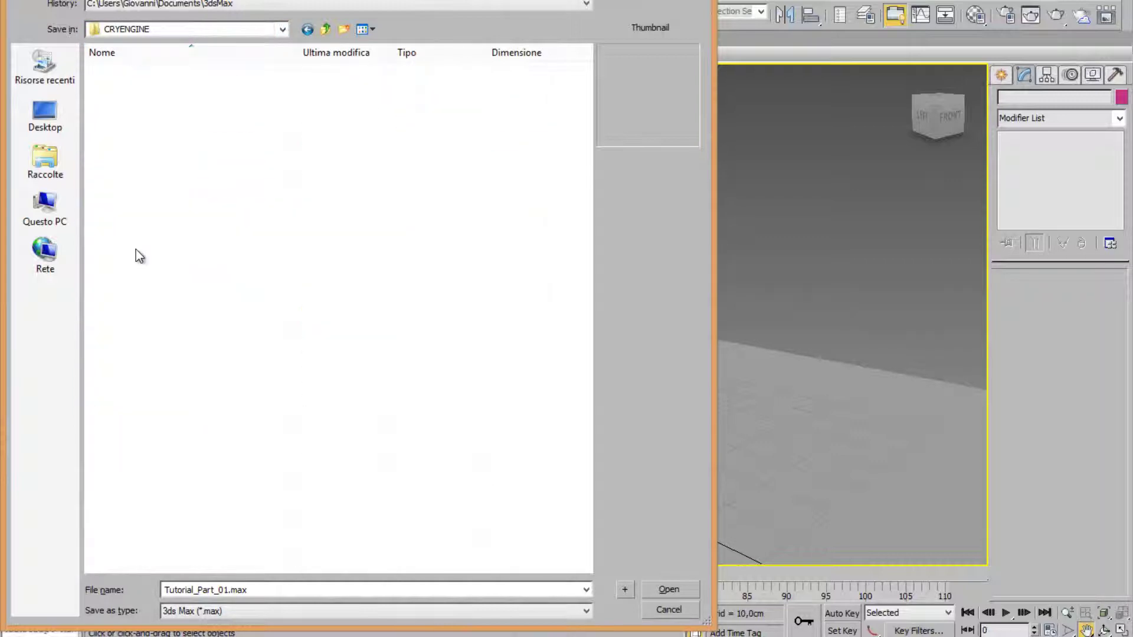
{"action": "double_click", "coordinate": [135, 265]}
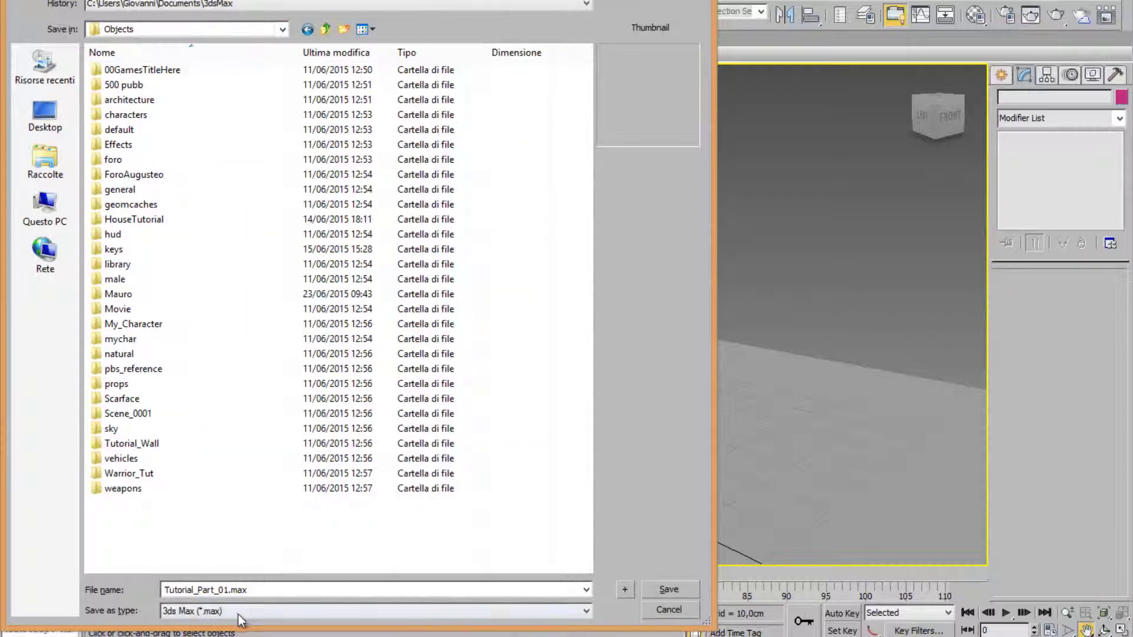
{"action": "left_click", "coordinate": [344, 28]}
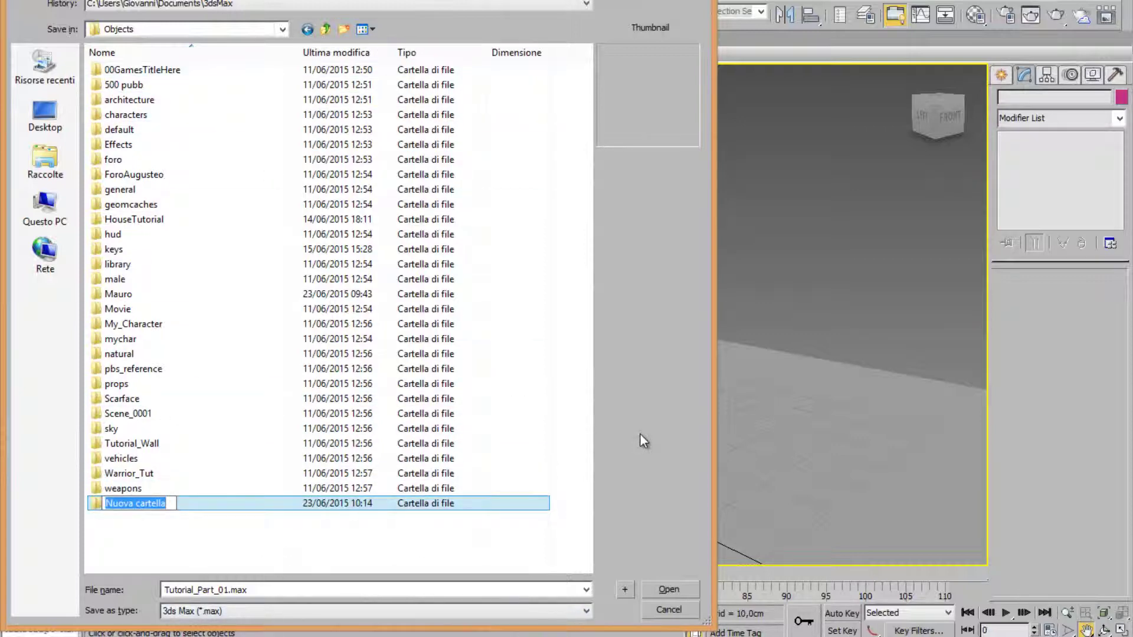
{"action": "type", "text": "GeomCachesTutorial"}
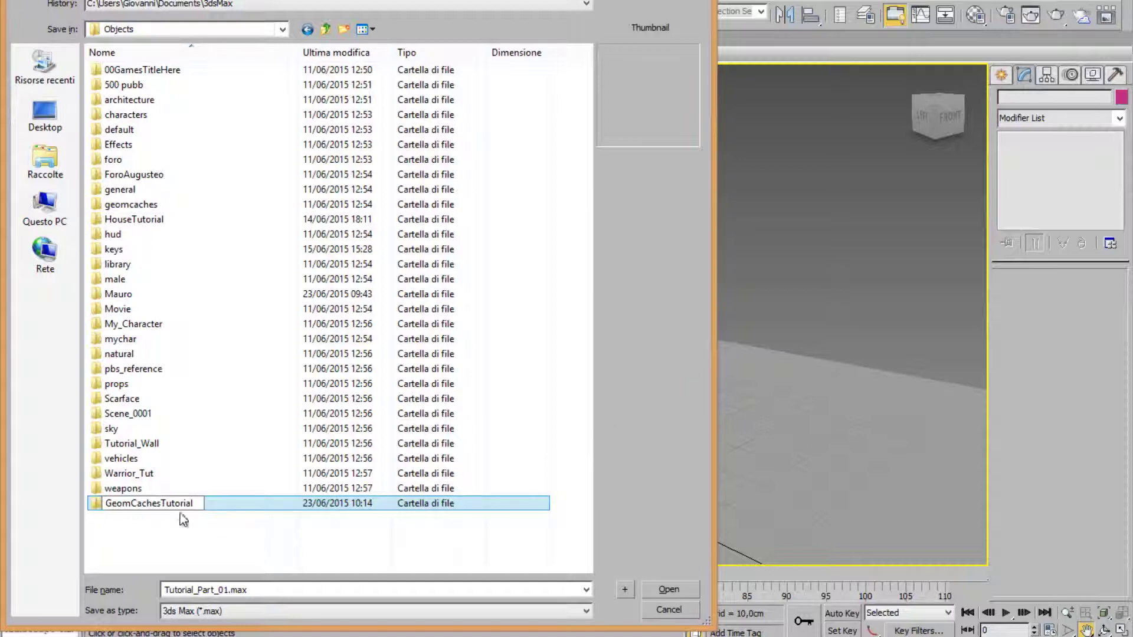
{"action": "key", "text": "Return"}
Step: Save the scene inside GeomCachesTutorial as Tutorial_GeomCaches_01.max
{"action": "double_click", "coordinate": [157, 507]}
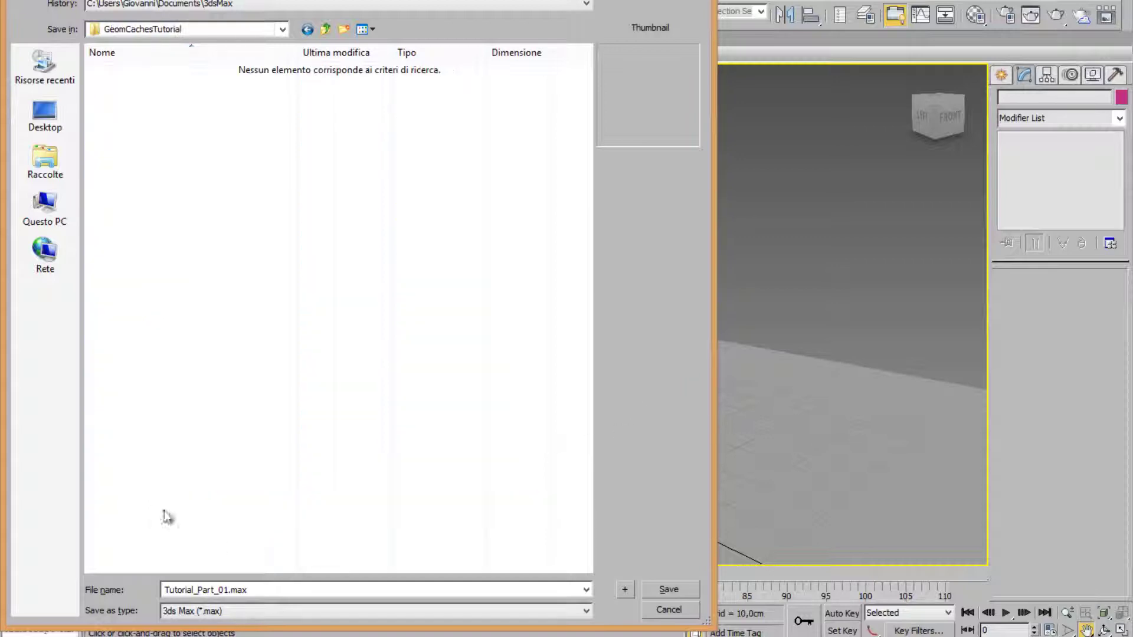
{"action": "double_click", "coordinate": [228, 593]}
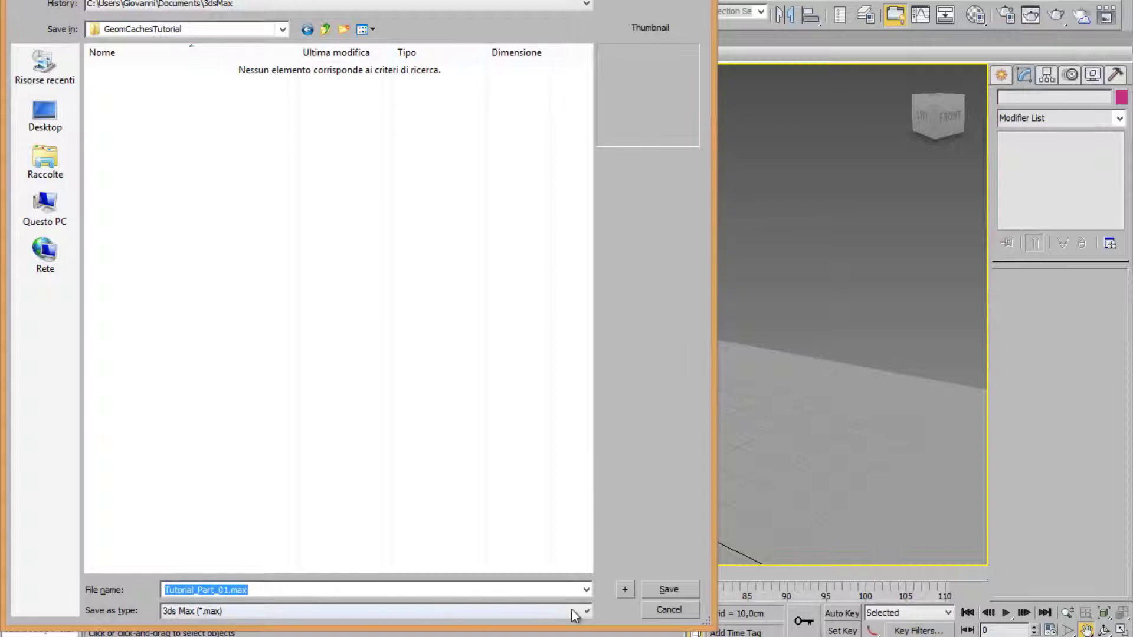
{"action": "left_click", "coordinate": [227, 592]}
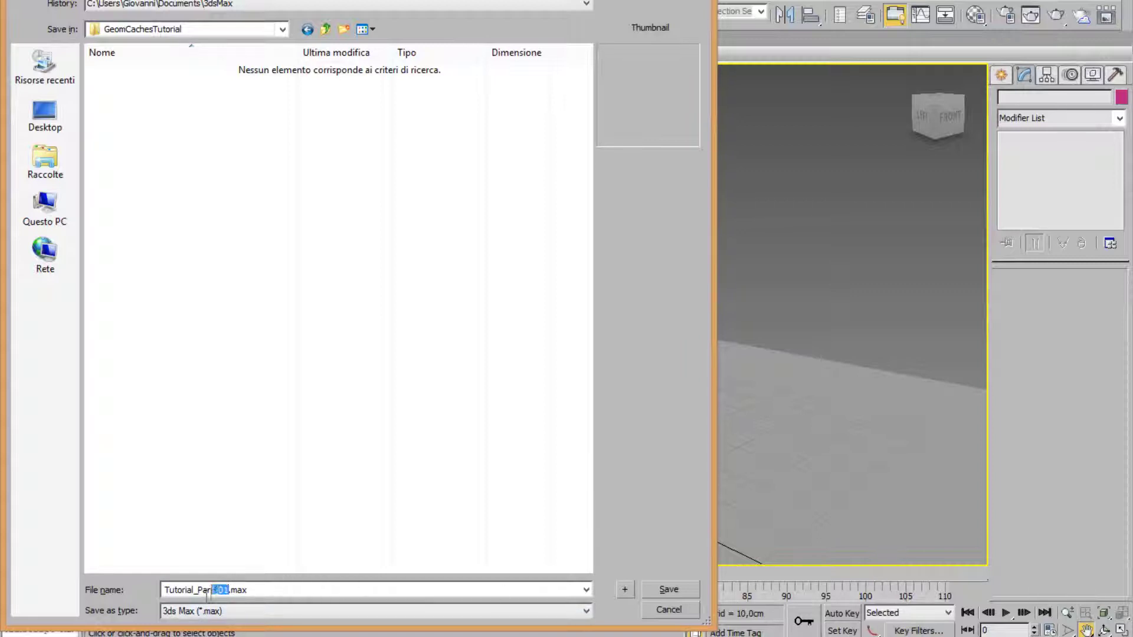
{"action": "type", "text": "GeomCaches"}
{"action": "left_click", "coordinate": [681, 591]}
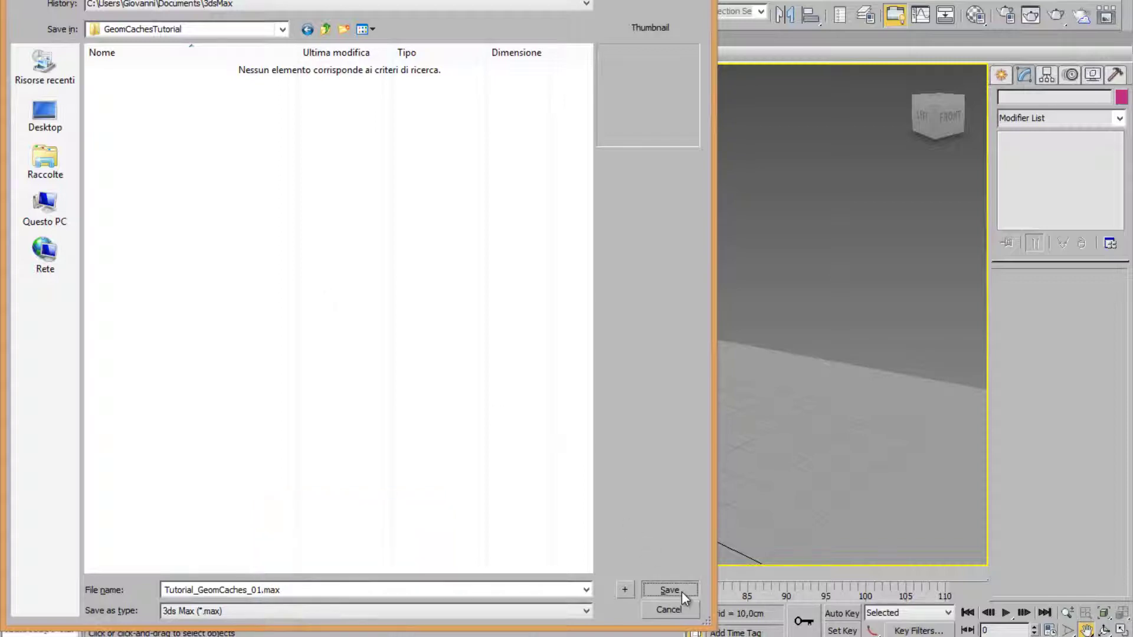
Step: Open the Material Editor and move it aside from the viewport
{"action": "mouse_move", "coordinate": [434, 298]}
{"action": "middle_mouse_down"}
{"action": "mouse_move", "coordinate": [451, 316]}
{"action": "mouse_move", "coordinate": [420, 306]}
{"action": "middle_mouse_up"}
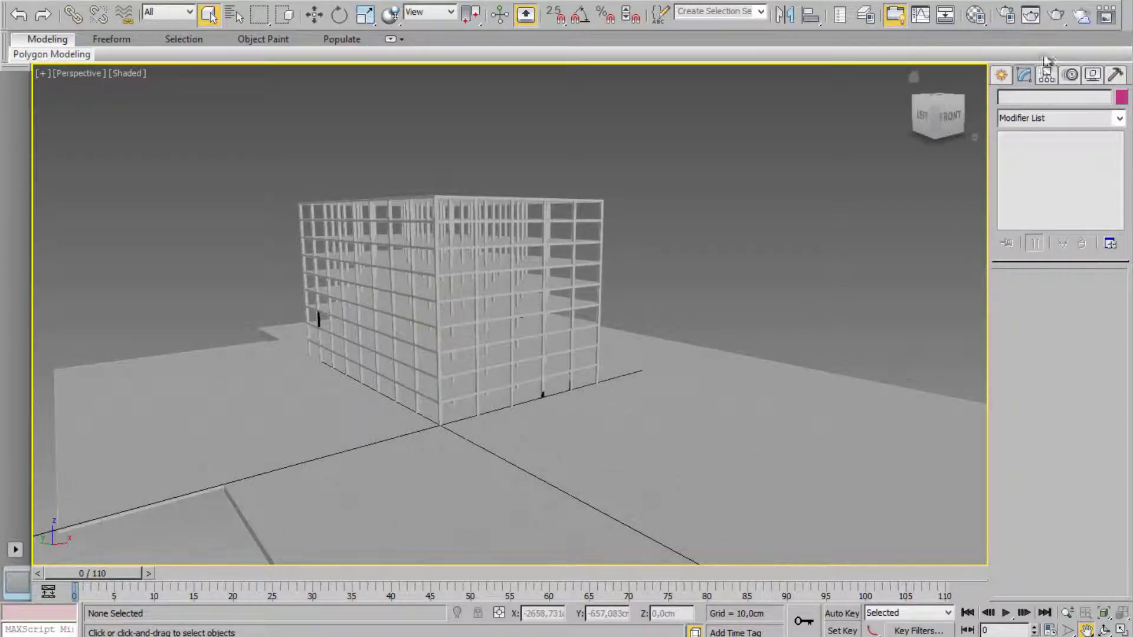
{"action": "left_click", "coordinate": [975, 14]}
{"action": "left_click_drag", "start_coordinate": [286, 70], "coordinate": [103, 79]}
{"action": "scroll", "coordinate": [548, 389], "scroll_direction": "down", "scroll_amount": 5}
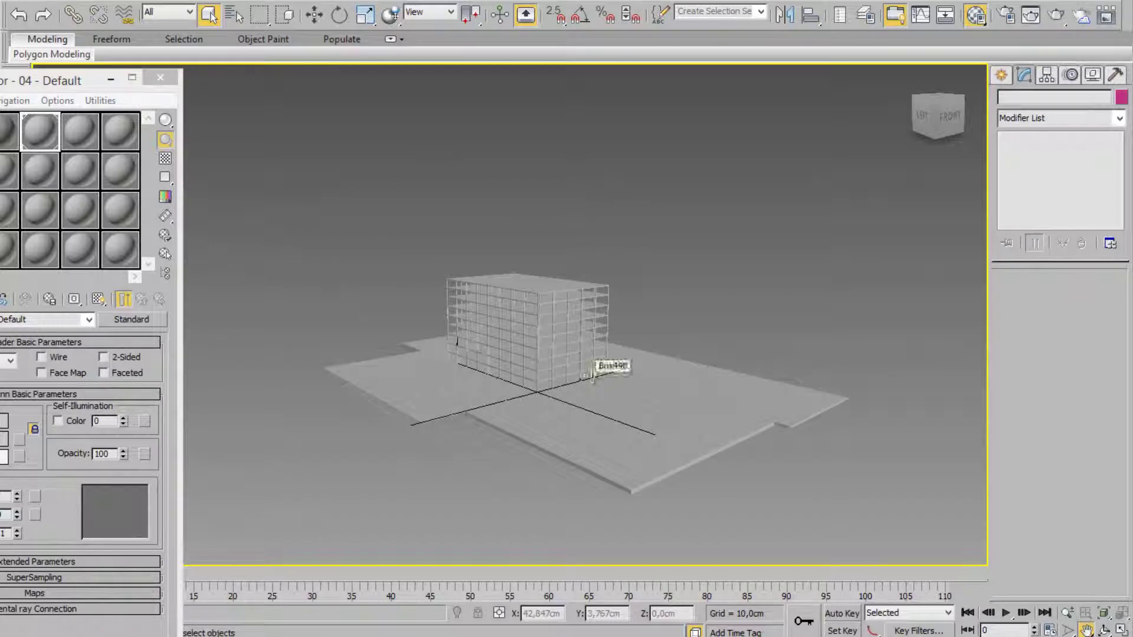
Step: Apply a Box-mapped UVW Map modifier to all building and ground objects, then deselect them
{"action": "left_click_drag", "start_coordinate": [305, 188], "coordinate": [891, 534]}
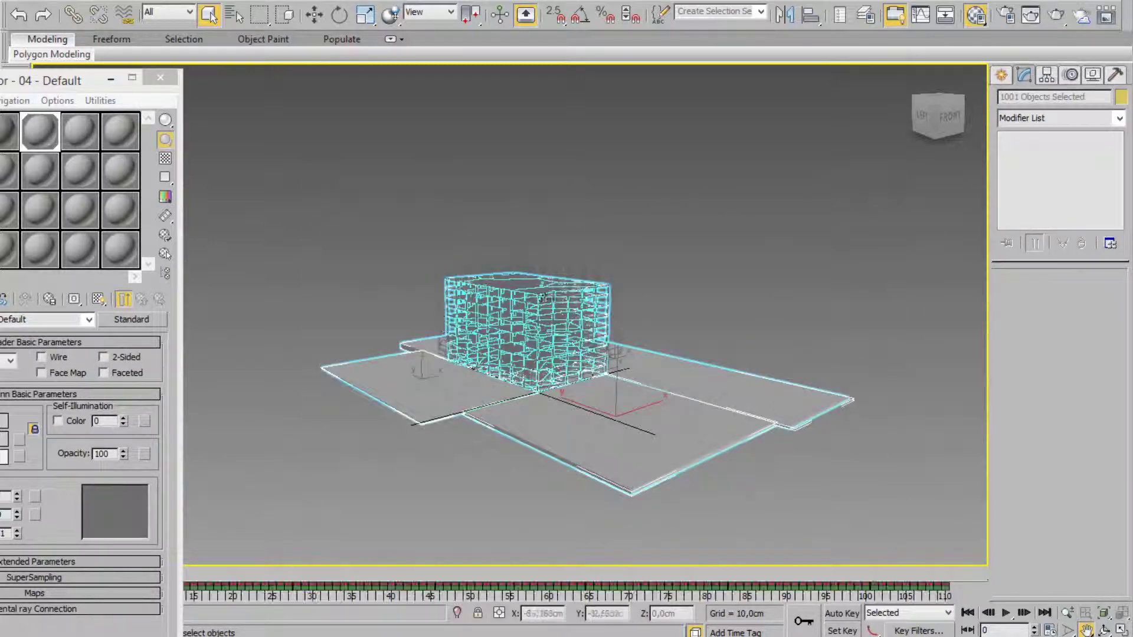
{"action": "left_click", "coordinate": [1119, 119]}
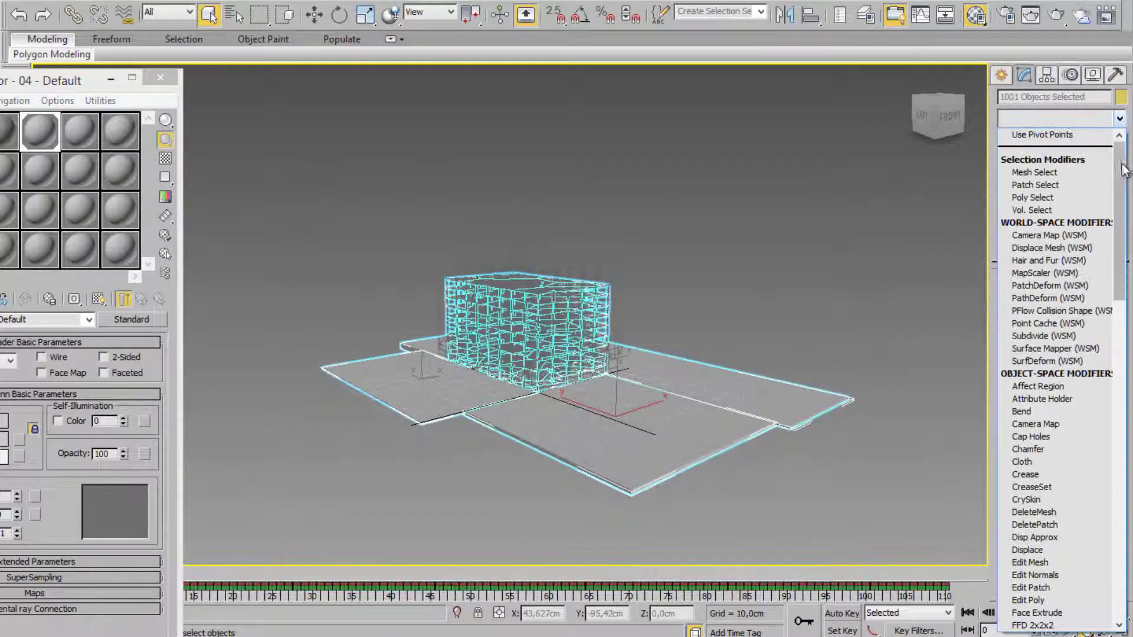
{"action": "scroll", "coordinate": [1056, 514], "scroll_direction": "down", "scroll_amount": 20}
{"action": "left_click", "coordinate": [1056, 525]}
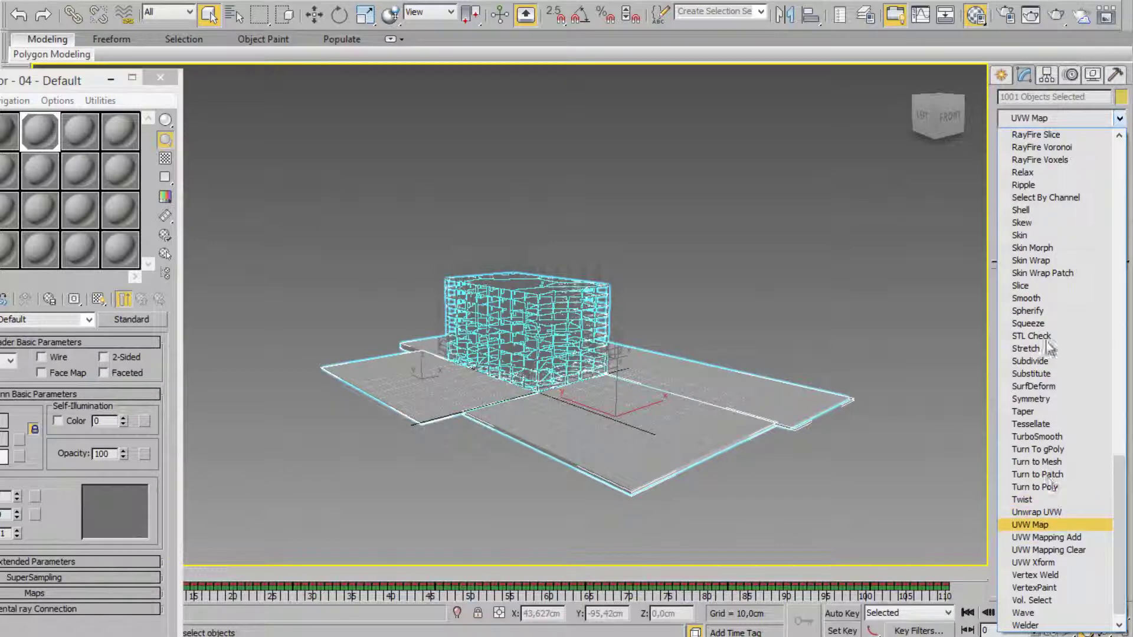
{"action": "left_click", "coordinate": [1035, 529]}
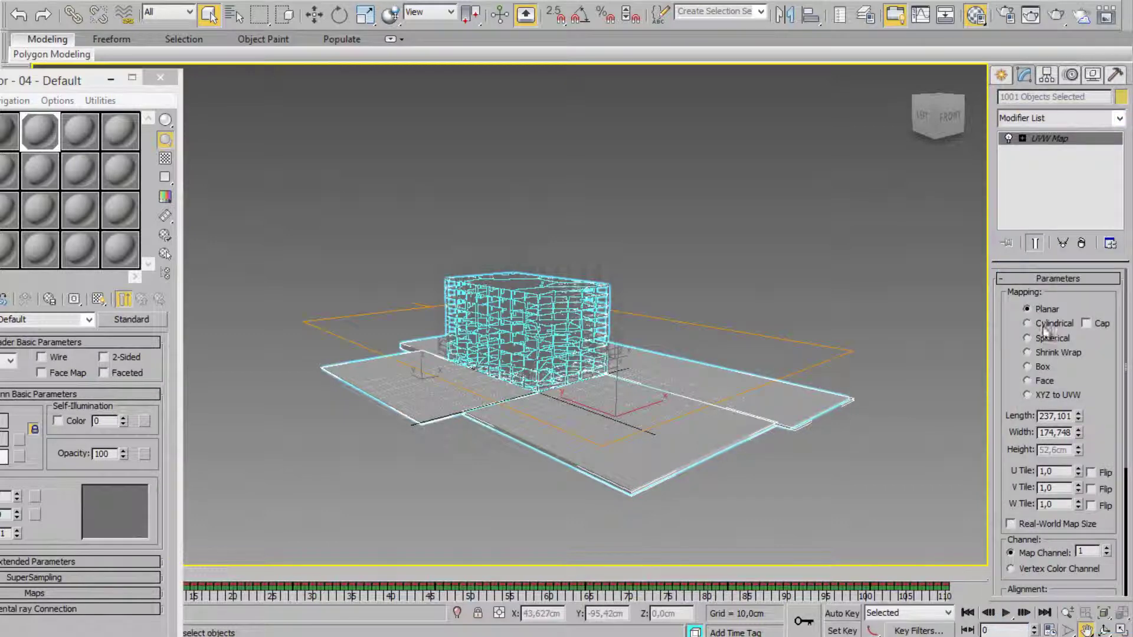
{"action": "left_click", "coordinate": [580, 204]}
{"action": "middle_click_drag", "start_coordinate": [430, 308], "coordinate": [524, 342]}
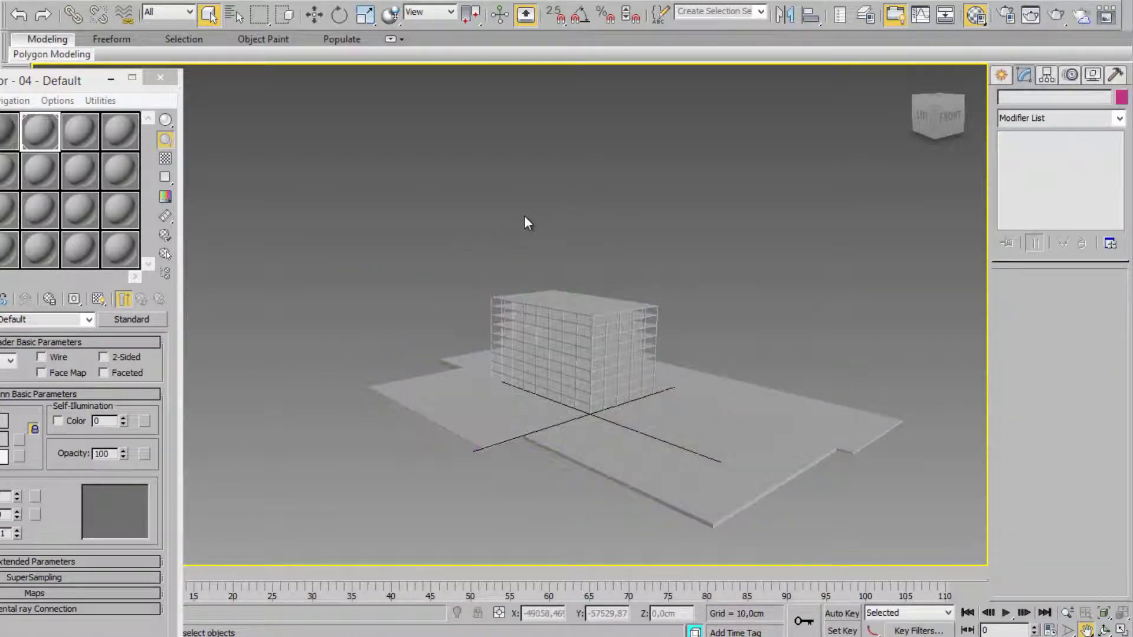
{"action": "mouse_move", "coordinate": [35, 54]}
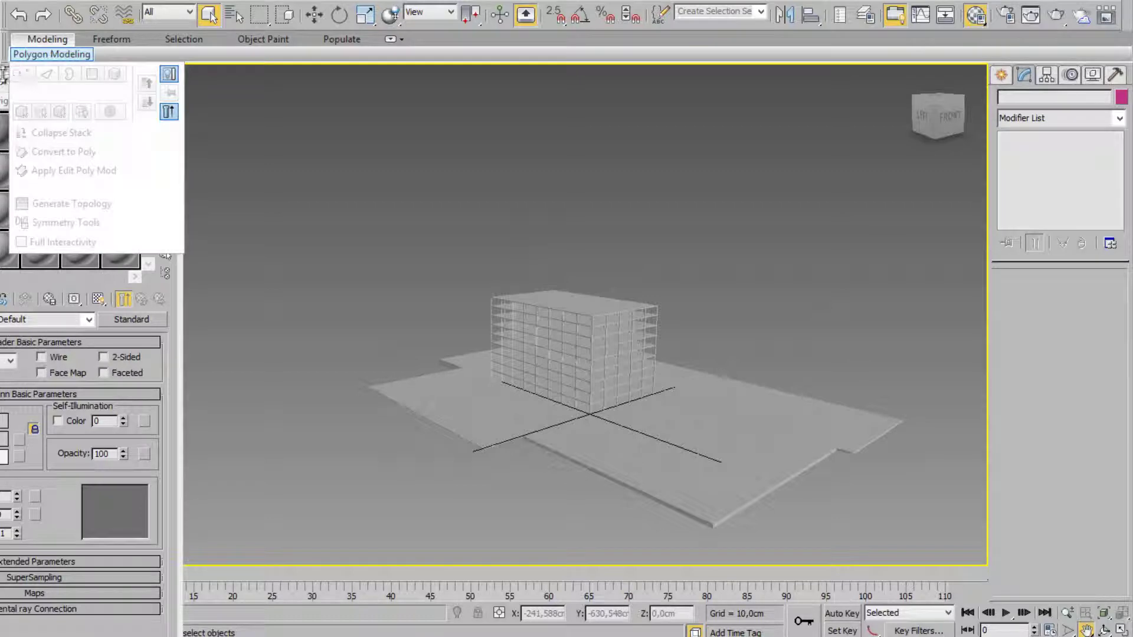
{"action": "left_click_drag", "start_coordinate": [11, 80], "coordinate": [200, 50]}
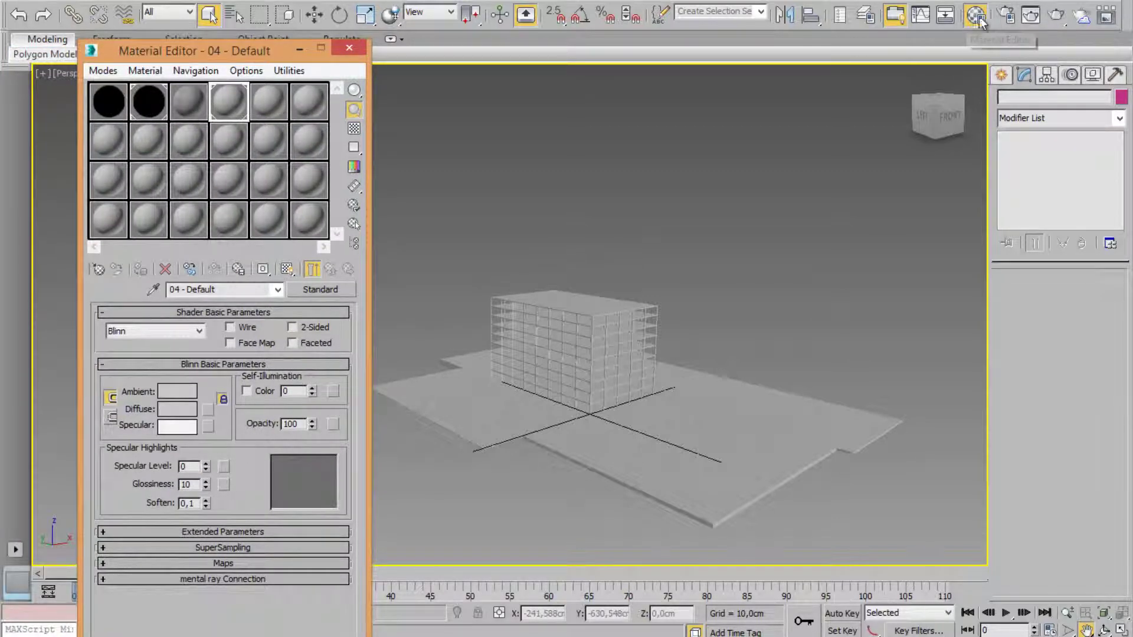
Step: In Render Setup, assign Default Scanline Renderer as the Material Editor renderer
{"action": "left_click", "coordinate": [1006, 16]}
{"action": "scroll", "coordinate": [253, 506], "scroll_direction": "down", "scroll_amount": 10}
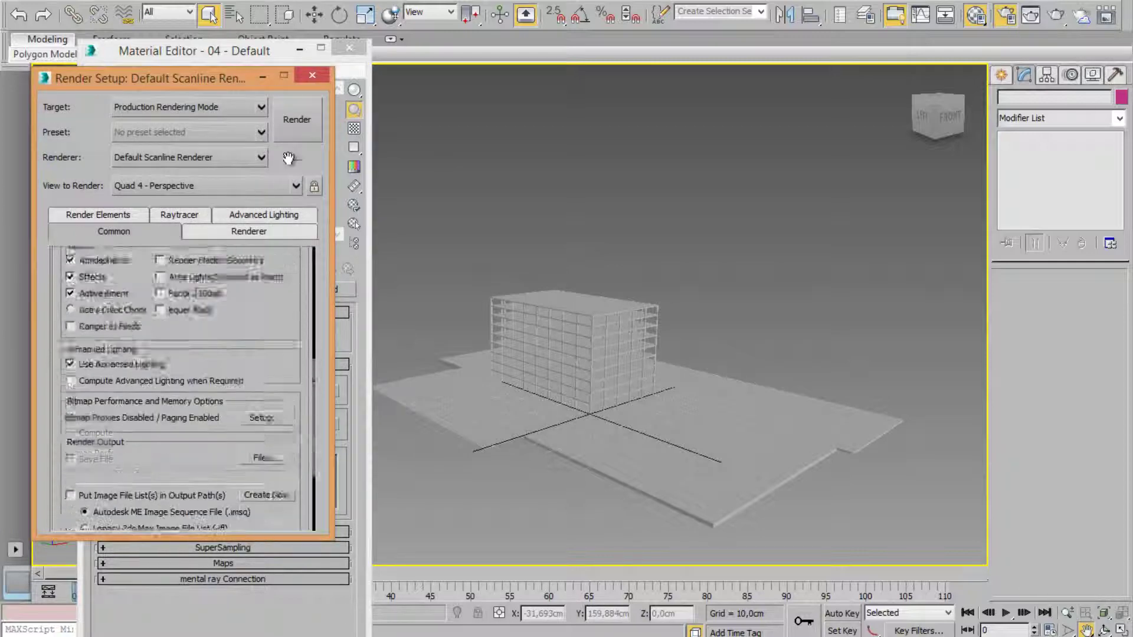
{"action": "left_click", "coordinate": [161, 522]}
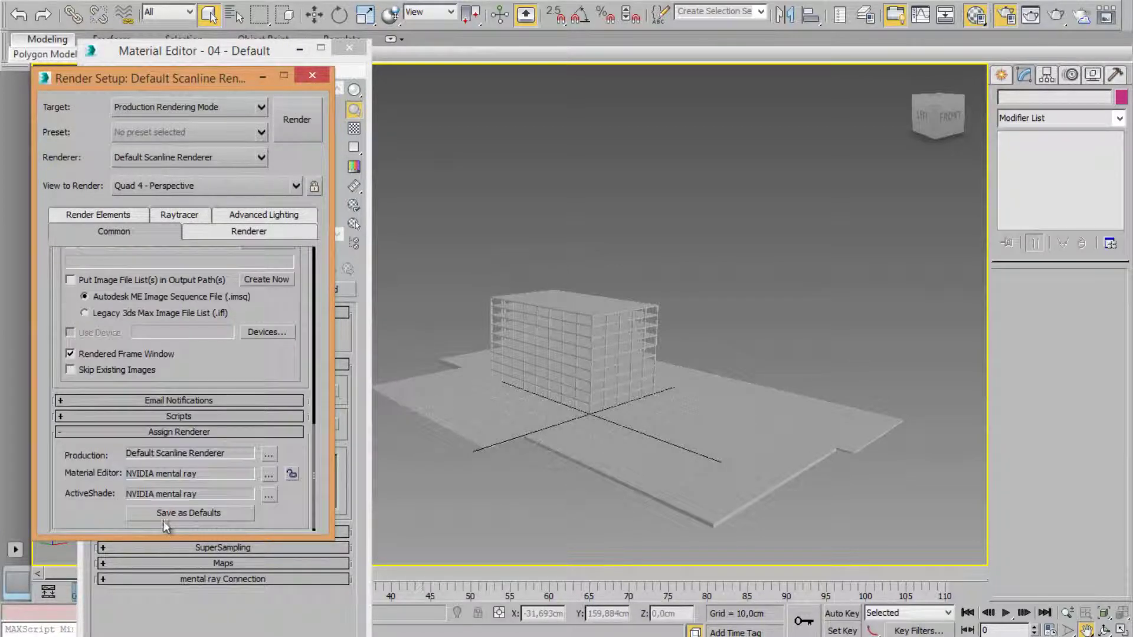
{"action": "left_click", "coordinate": [268, 474]}
{"action": "left_click", "coordinate": [123, 210]}
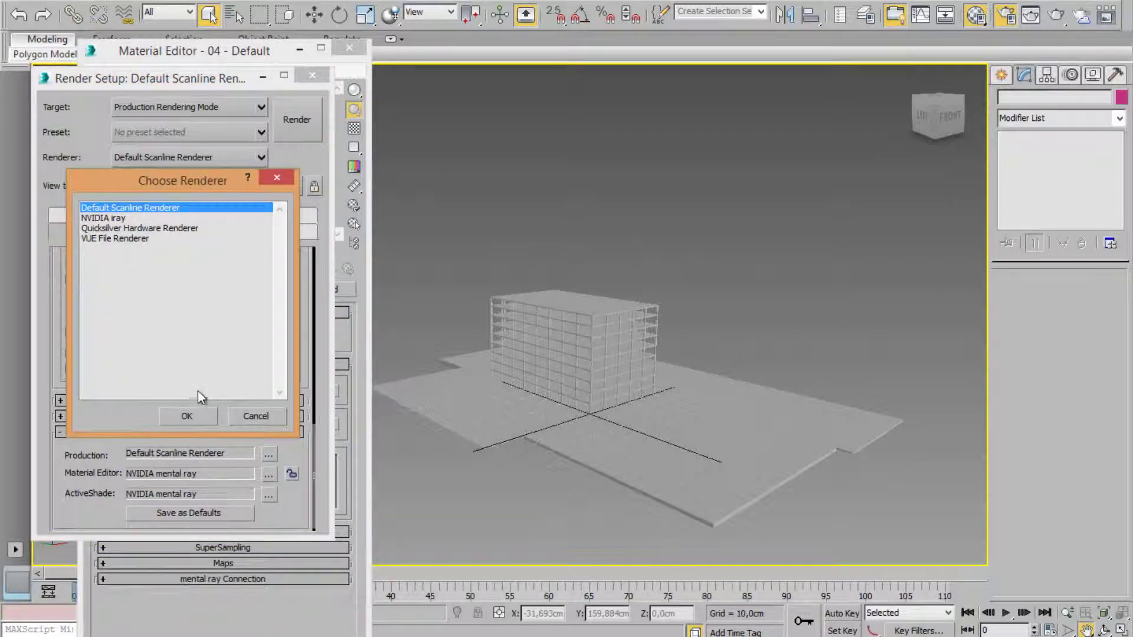
{"action": "left_click", "coordinate": [187, 417]}
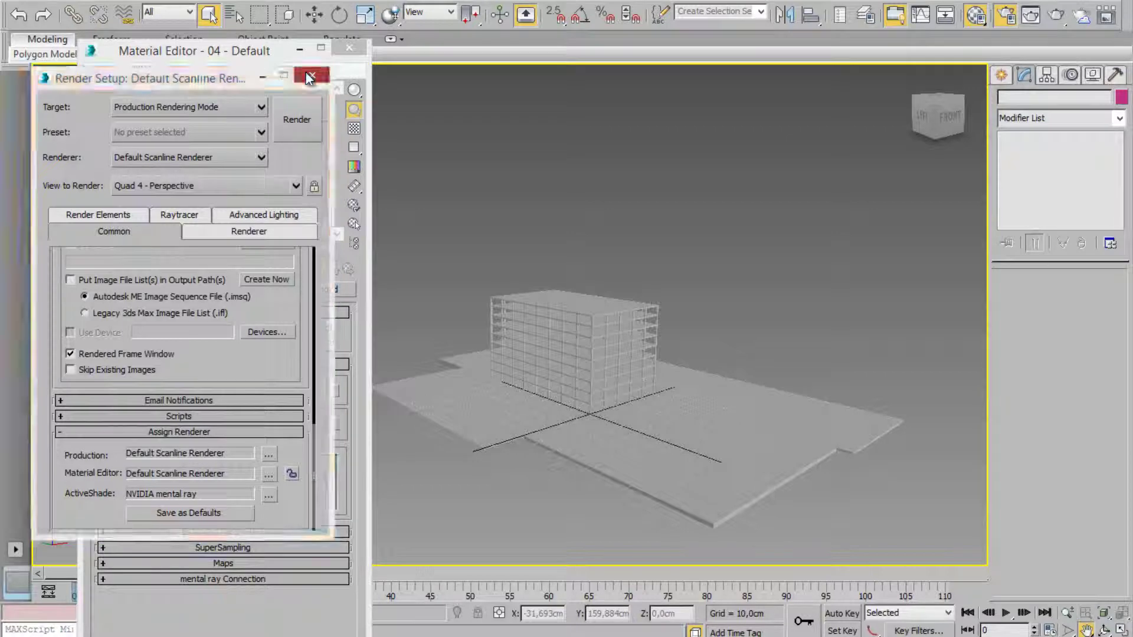
{"action": "left_click", "coordinate": [311, 76]}
{"action": "left_click_drag", "start_coordinate": [229, 78], "coordinate": [184, 82]}
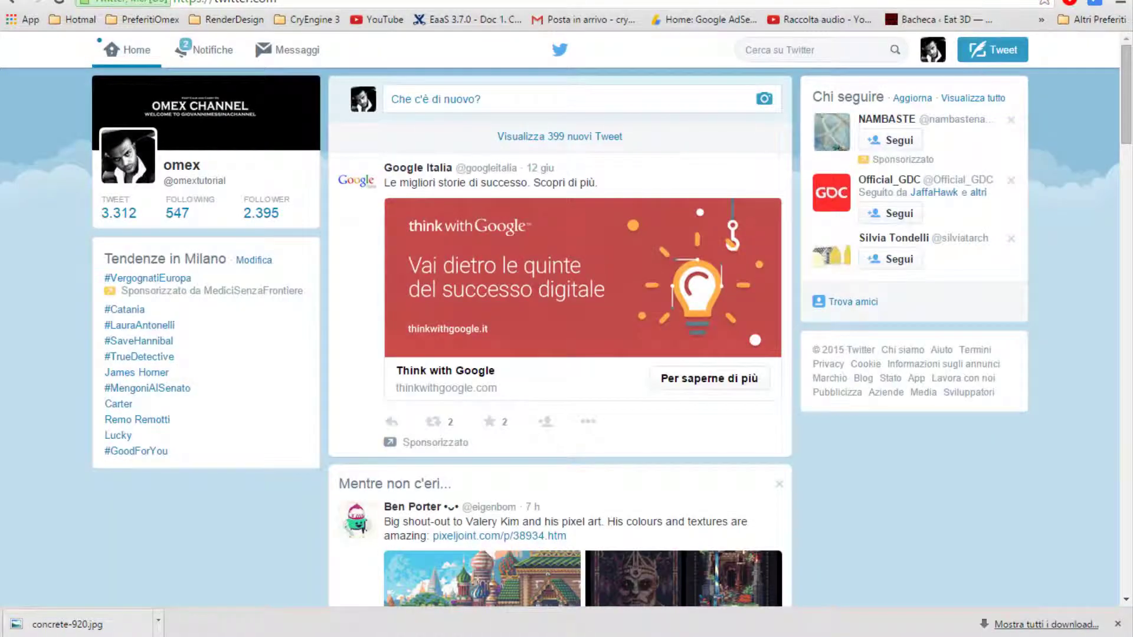
Step: Open a new Chrome tab and enter Concrete in the Google search box
{"action": "key", "text": "ctrl+t"}
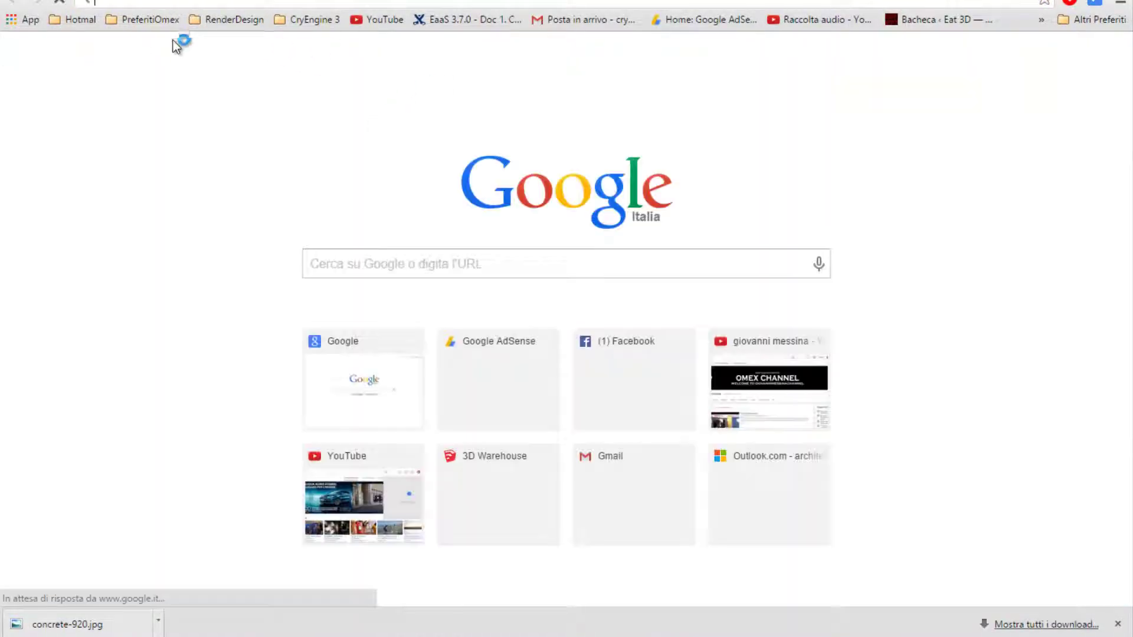
{"action": "left_click", "coordinate": [384, 265]}
{"action": "type", "text": "Concret"}
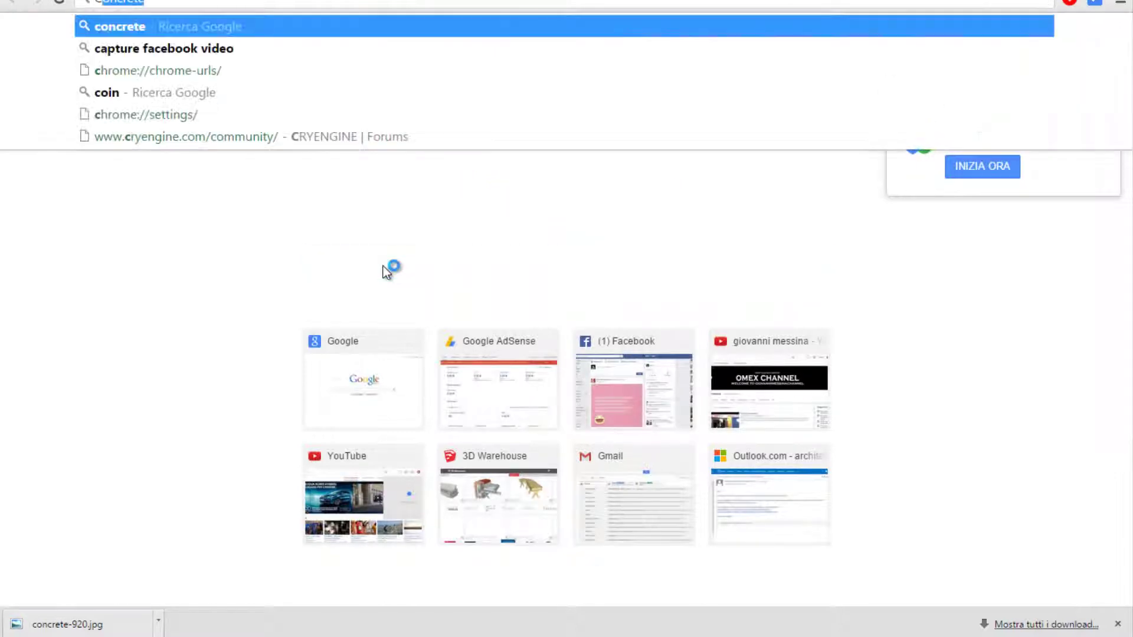
{"action": "type", "text": "e"}
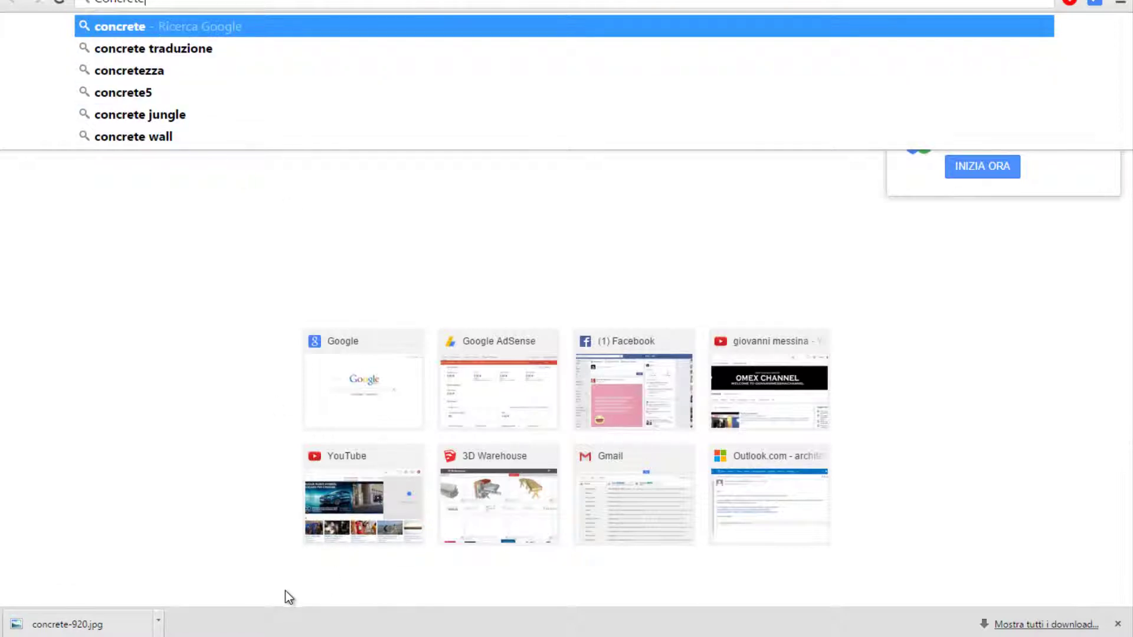
{"action": "key", "text": "Escape"}
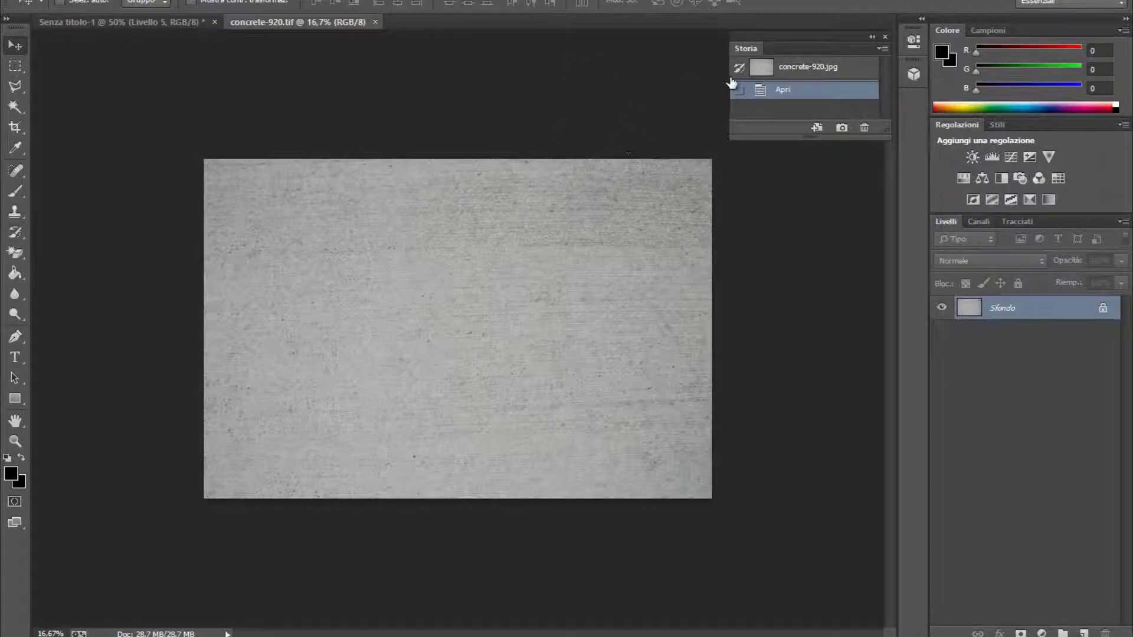
Step: Close Photoshop's concrete-920.tif and untitled documents without saving
{"action": "left_click", "coordinate": [375, 21]}
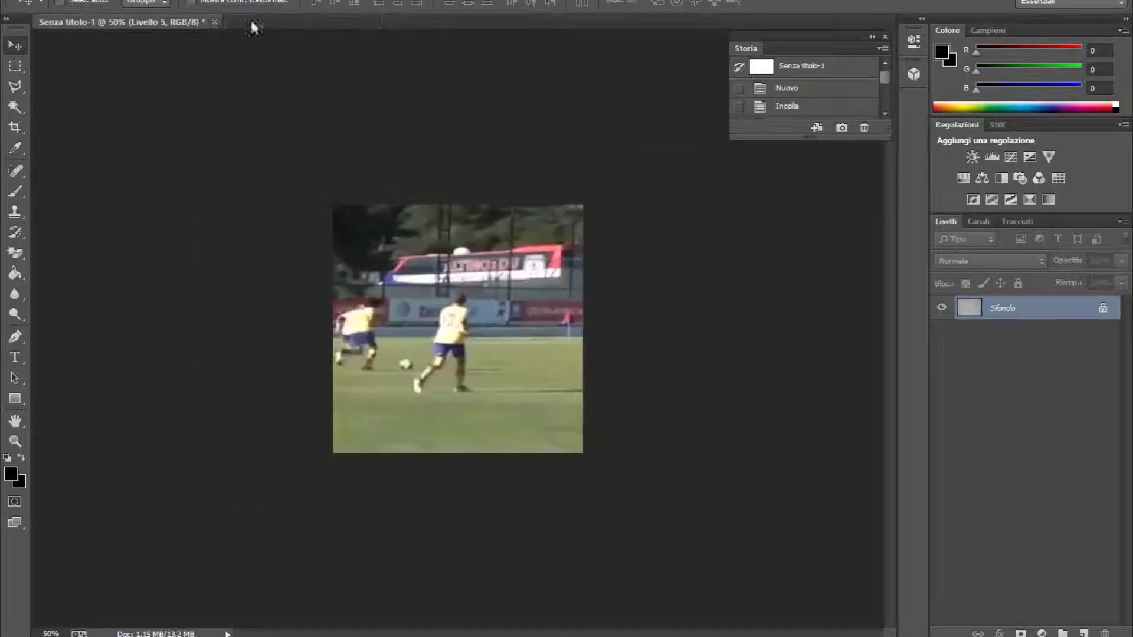
{"action": "left_click", "coordinate": [214, 22]}
{"action": "left_click", "coordinate": [550, 235]}
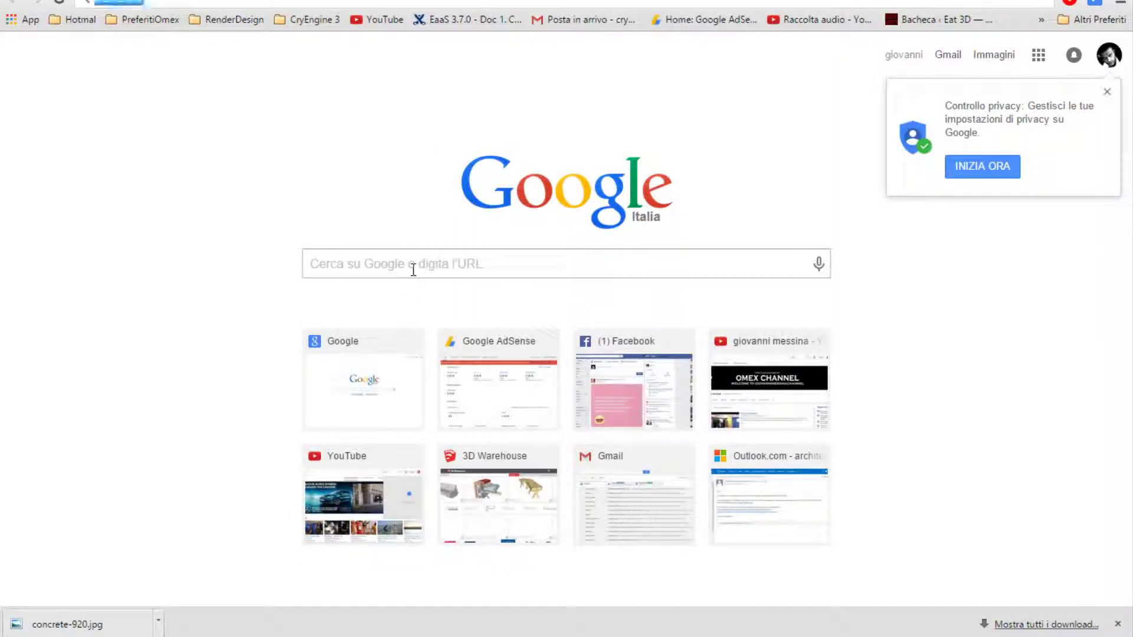
Step: Search Google Images for concrete, filter to large images, and open the cracked-concrete photo full size
{"action": "left_click", "coordinate": [412, 270]}
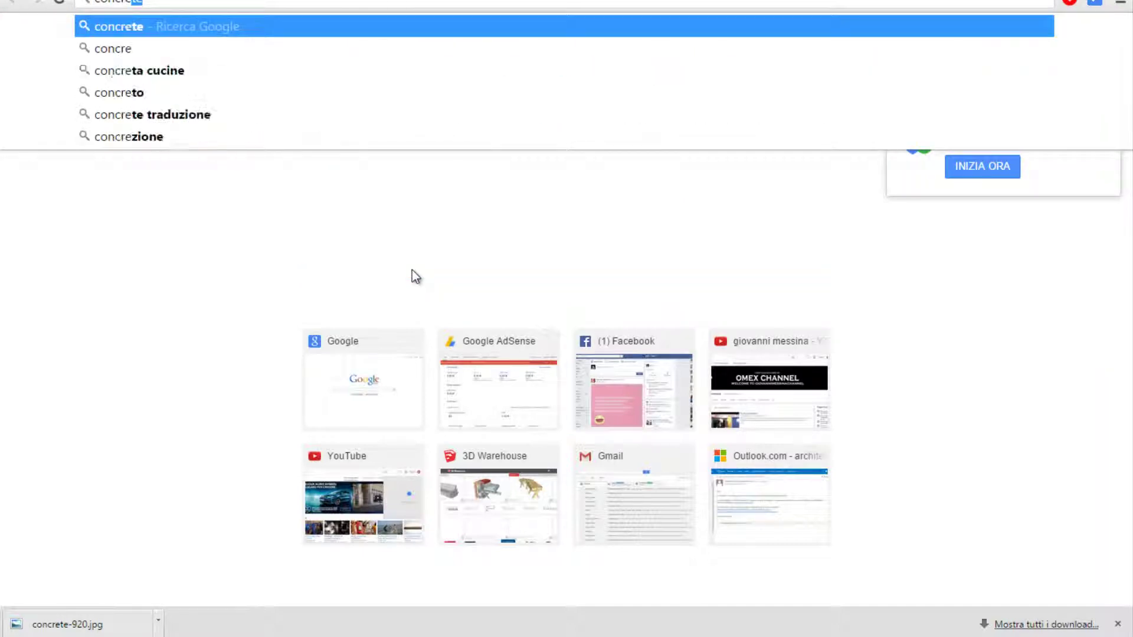
{"action": "key", "text": "Return"}
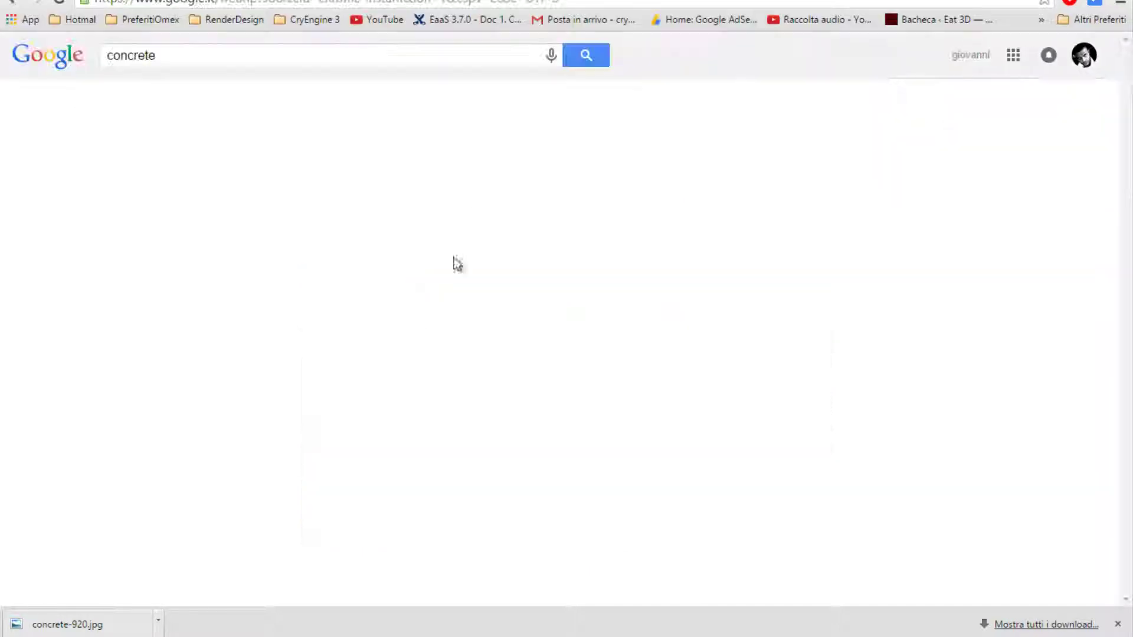
{"action": "left_click", "coordinate": [187, 103]}
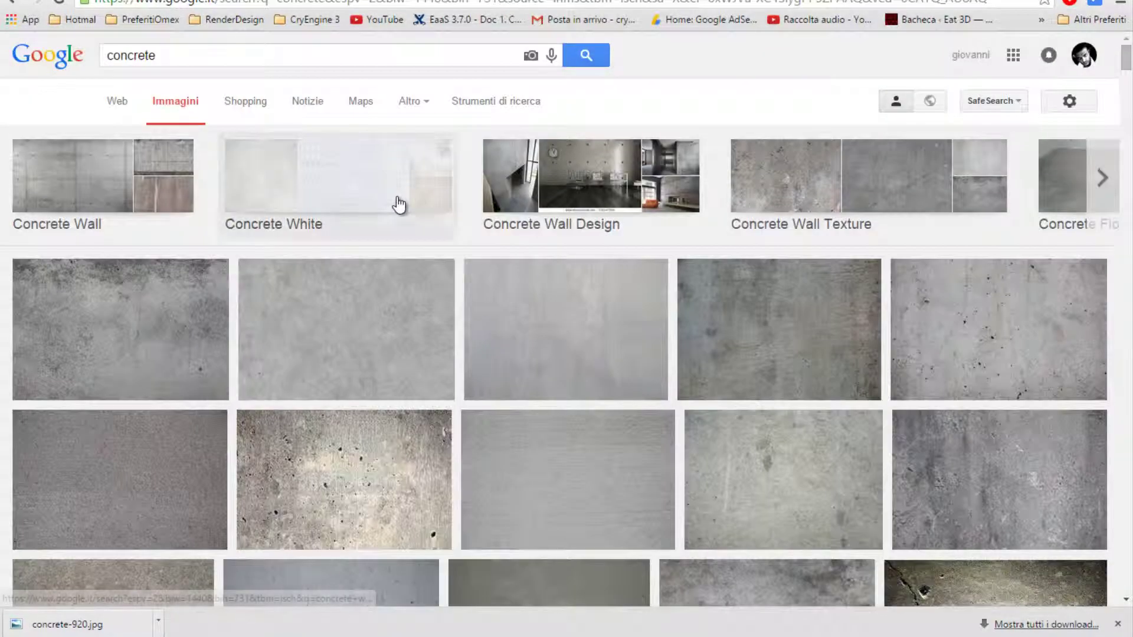
{"action": "left_click", "coordinate": [530, 103]}
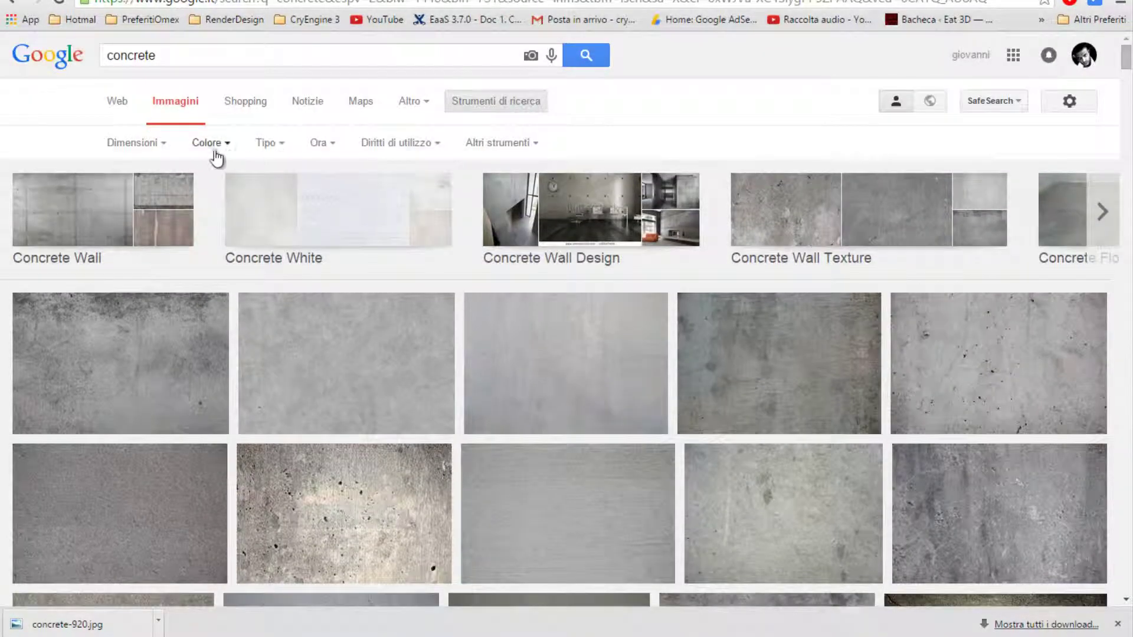
{"action": "left_click", "coordinate": [134, 143]}
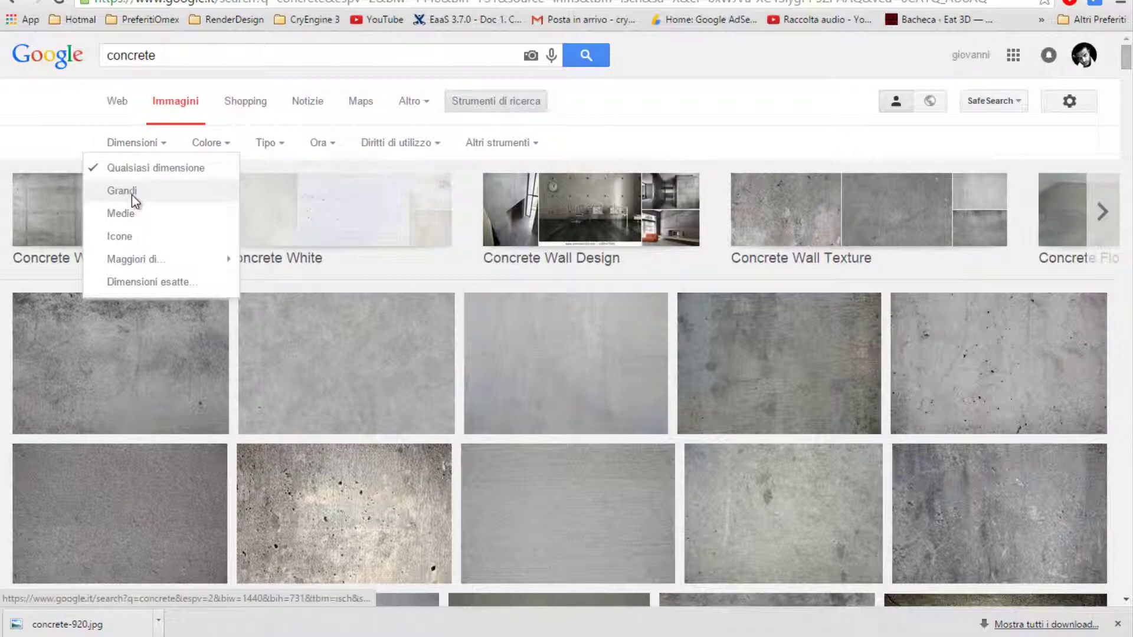
{"action": "left_click", "coordinate": [133, 189]}
{"action": "scroll", "coordinate": [407, 290], "scroll_direction": "down", "scroll_amount": 7}
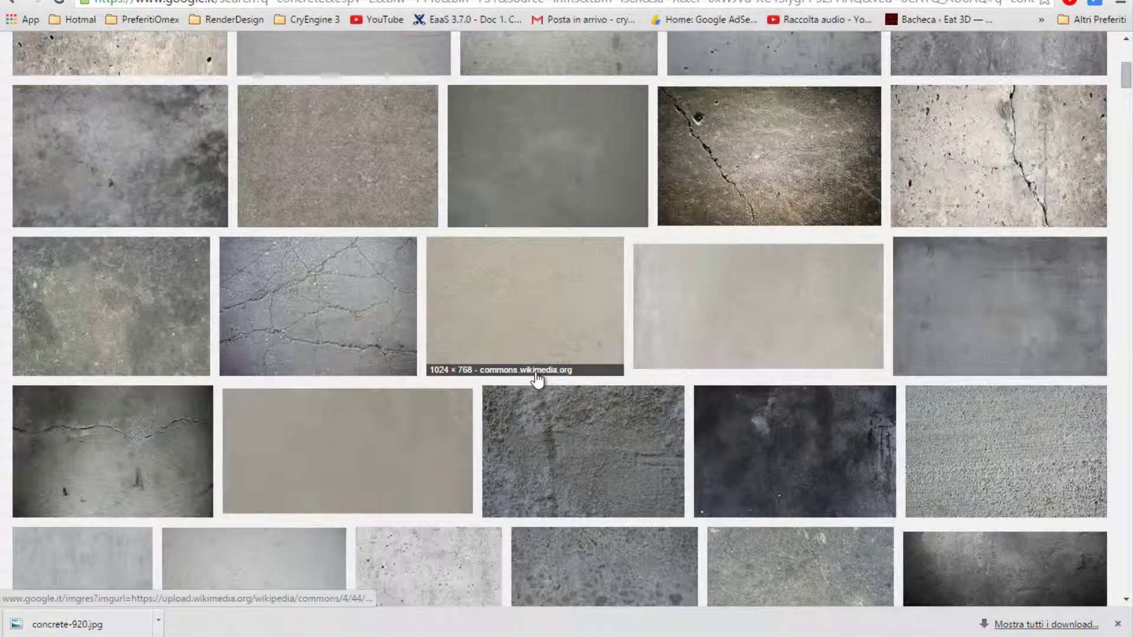
{"action": "left_click", "coordinate": [344, 335]}
{"action": "left_click", "coordinate": [879, 302]}
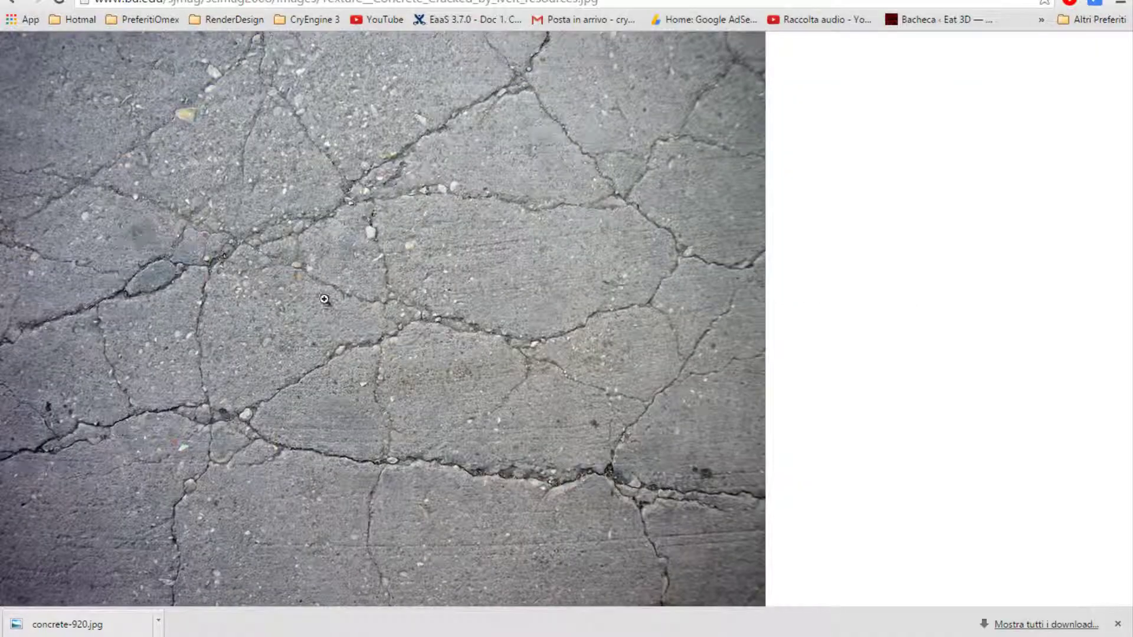
Step: Save the cracked-concrete image as a JPEG into CRYENGINE\GameSDK\Objects\GeomCachesTutorial
{"action": "right_click", "coordinate": [363, 241]}
{"action": "left_click", "coordinate": [363, 244]}
{"action": "left_click", "coordinate": [436, 207]}
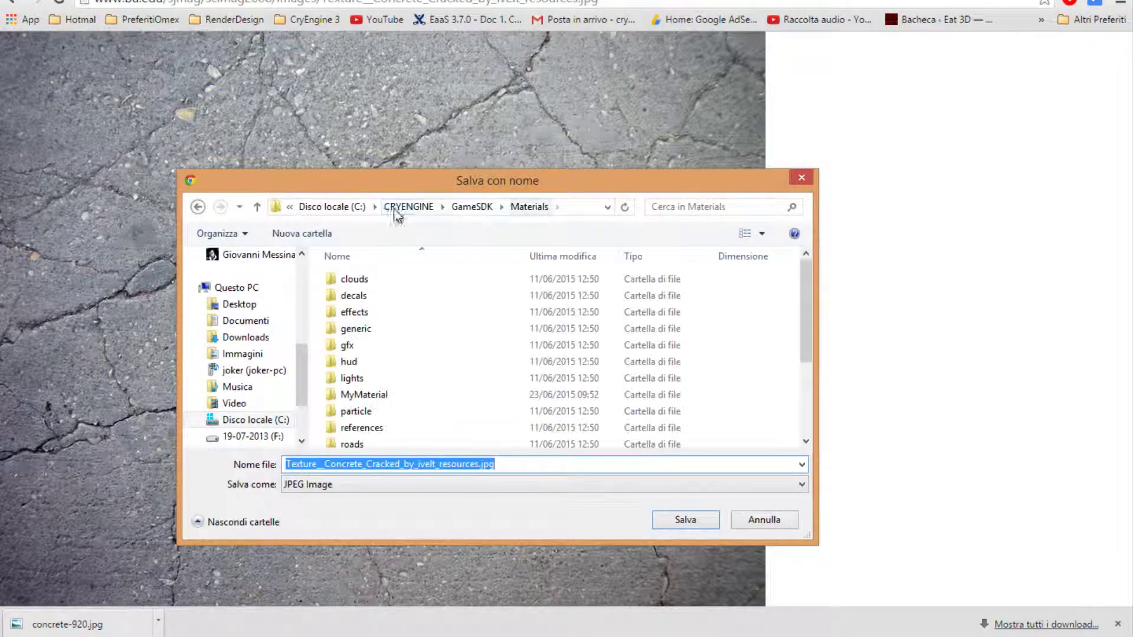
{"action": "left_click", "coordinate": [462, 206]}
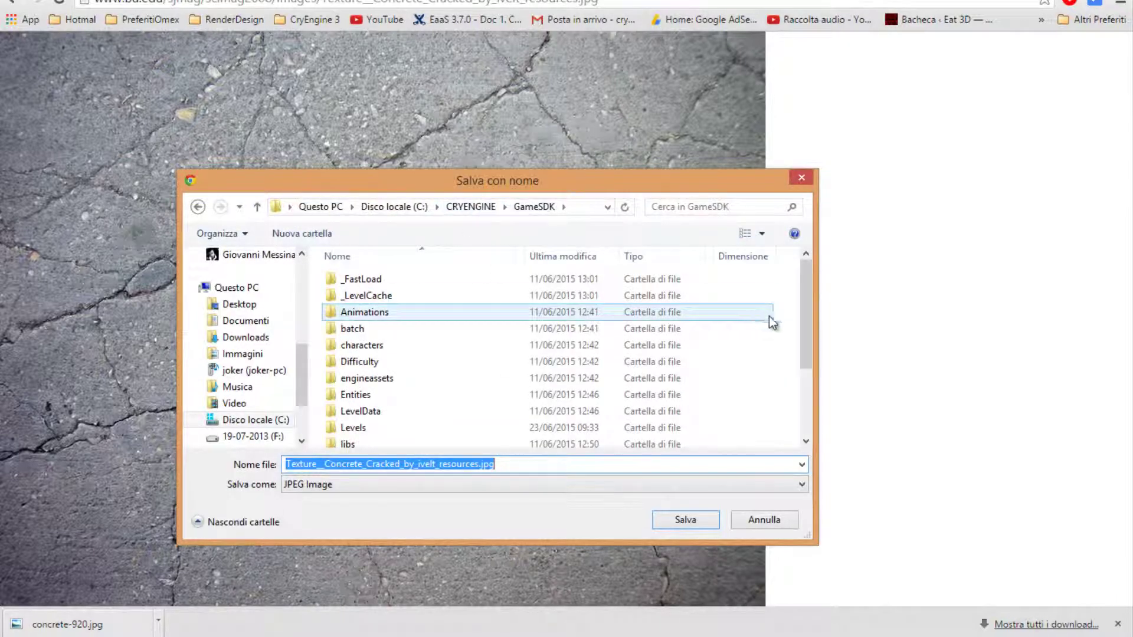
{"action": "left_click_drag", "start_coordinate": [804, 321], "coordinate": [794, 393]}
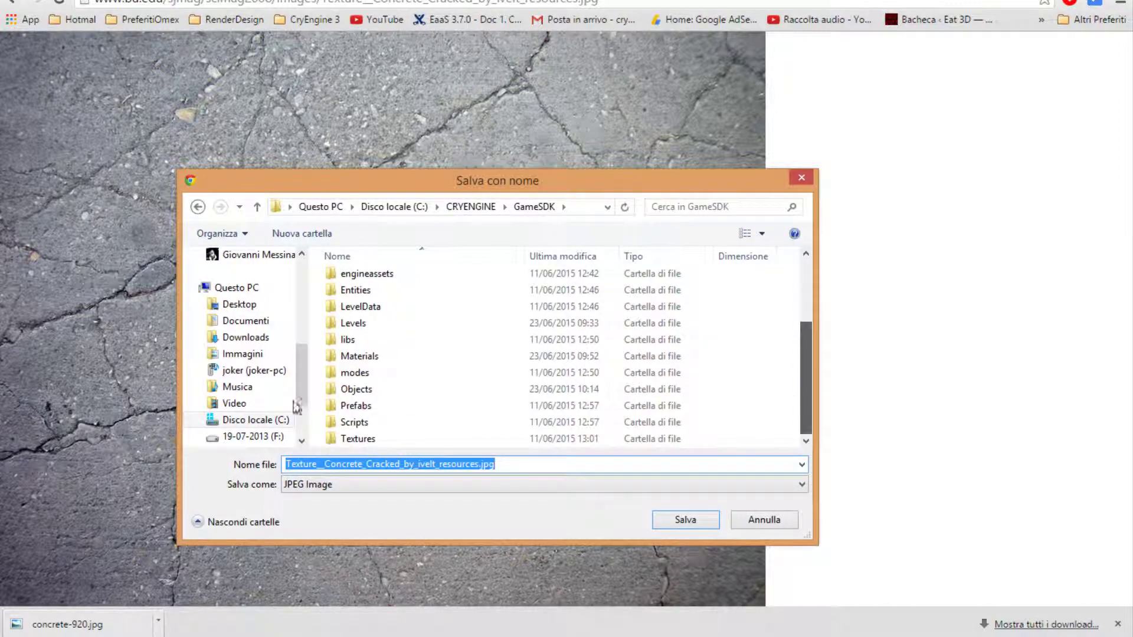
{"action": "double_click", "coordinate": [342, 390]}
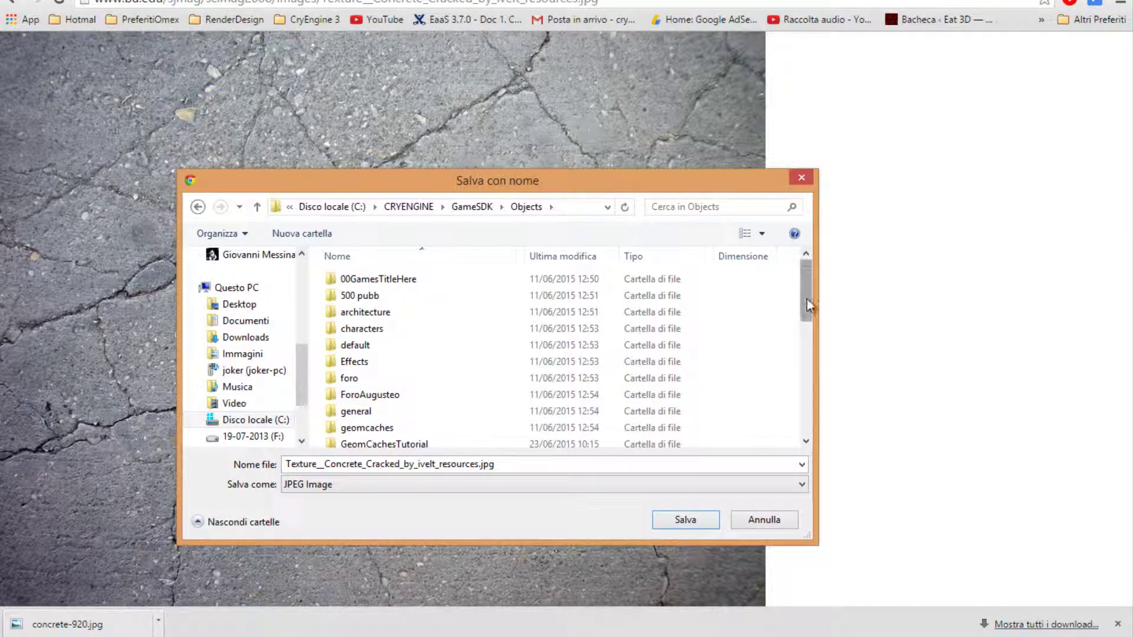
{"action": "left_click_drag", "start_coordinate": [809, 305], "coordinate": [807, 316]}
{"action": "double_click", "coordinate": [434, 359]}
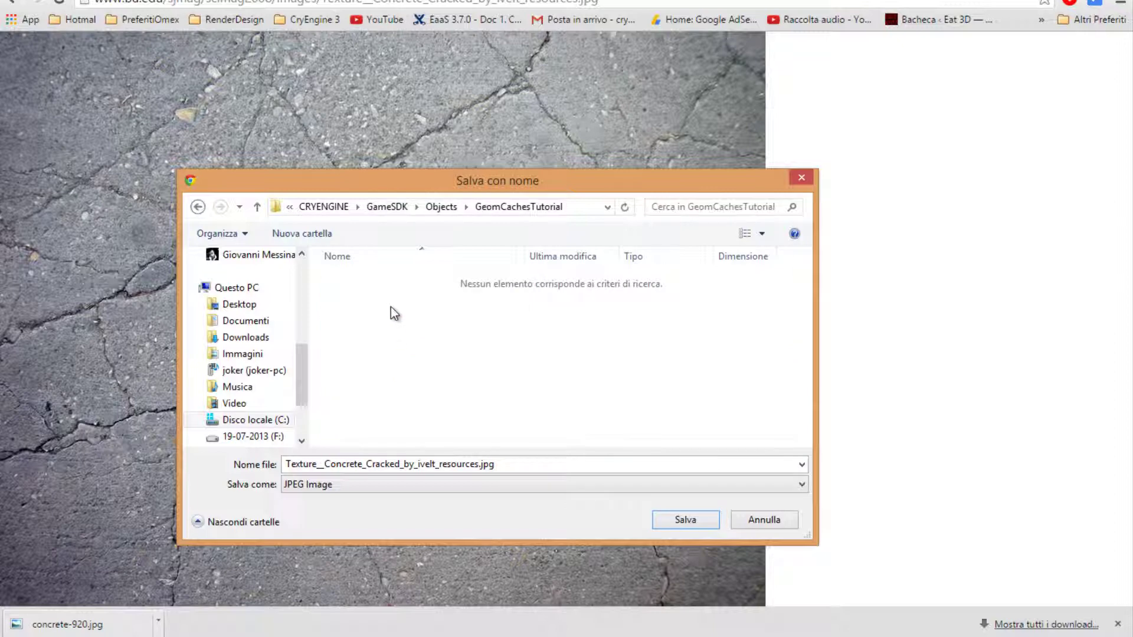
{"action": "left_click", "coordinate": [663, 523]}
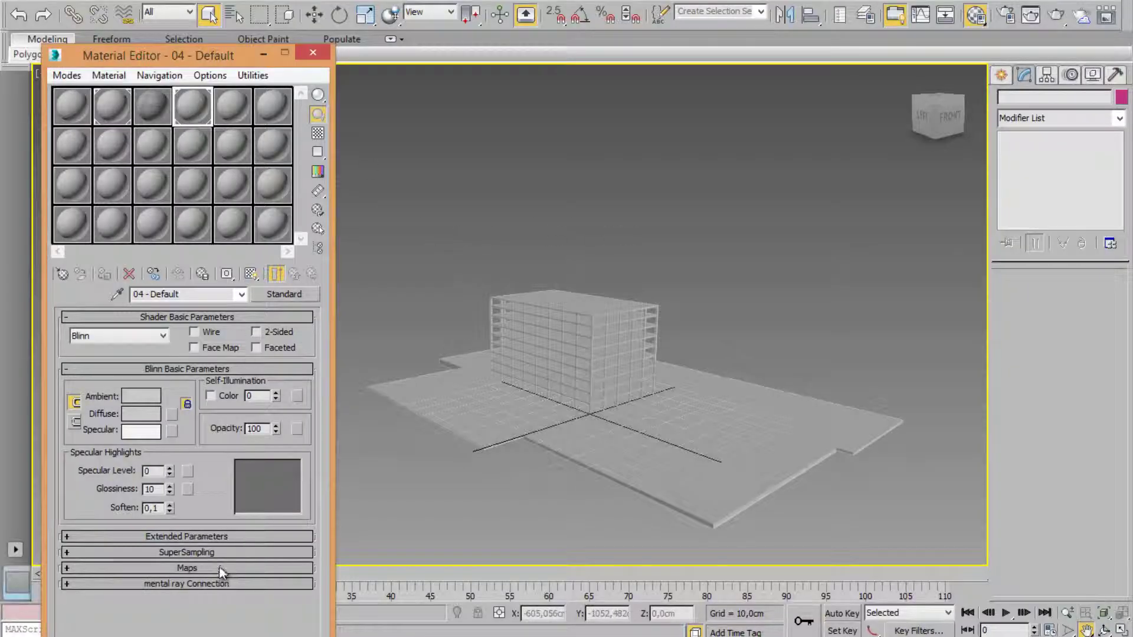
Step: Name the material Concrete, use Crytek Shader with Physicalize Default, and pick a Specular Color map
{"action": "left_click", "coordinate": [183, 294]}
{"action": "type", "text": "Con"}
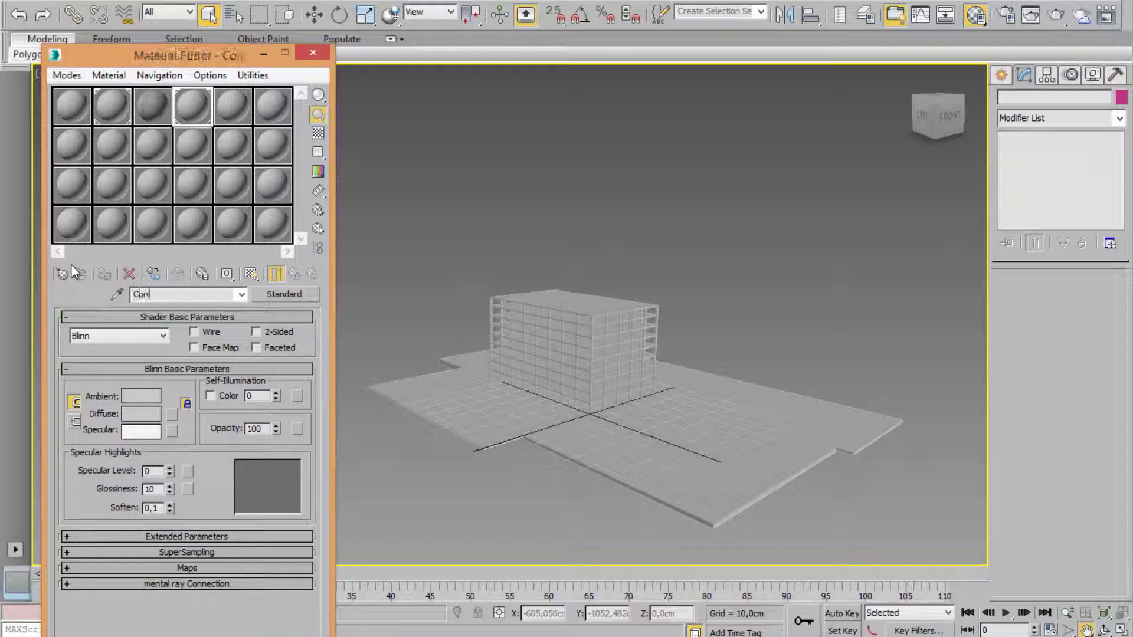
{"action": "type", "text": "crete"}
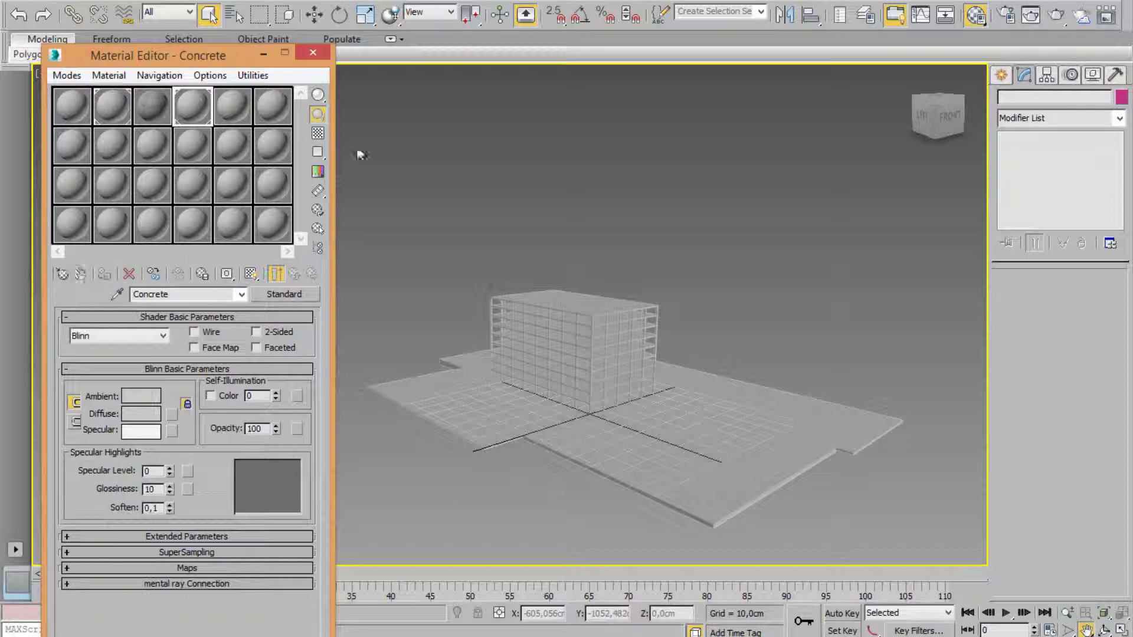
{"action": "left_click", "coordinate": [158, 335]}
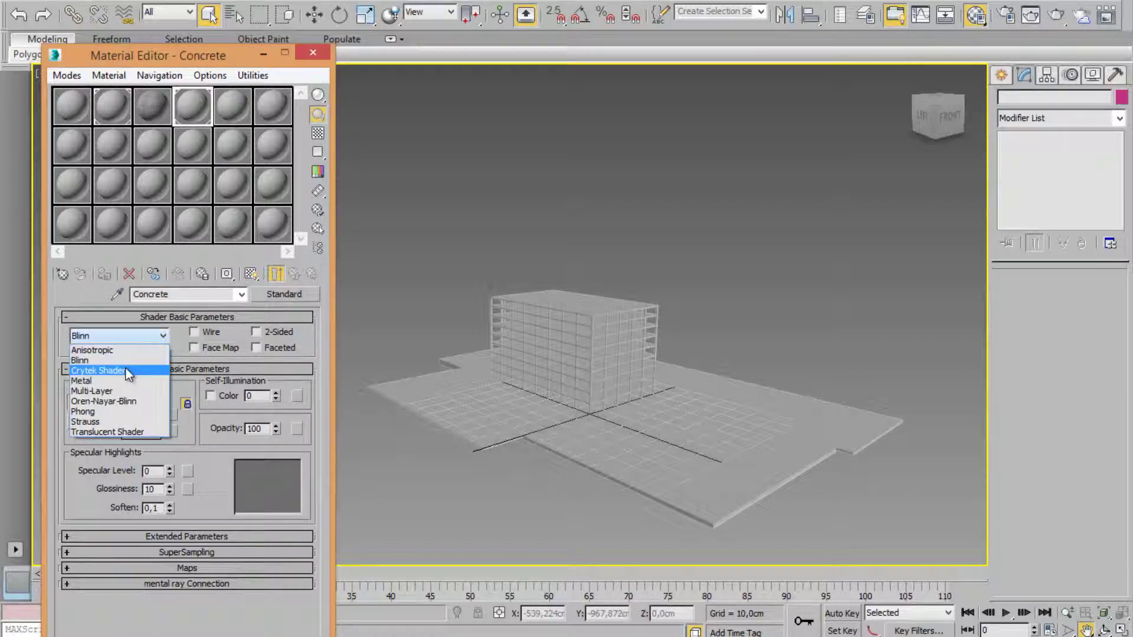
{"action": "left_click", "coordinate": [125, 371]}
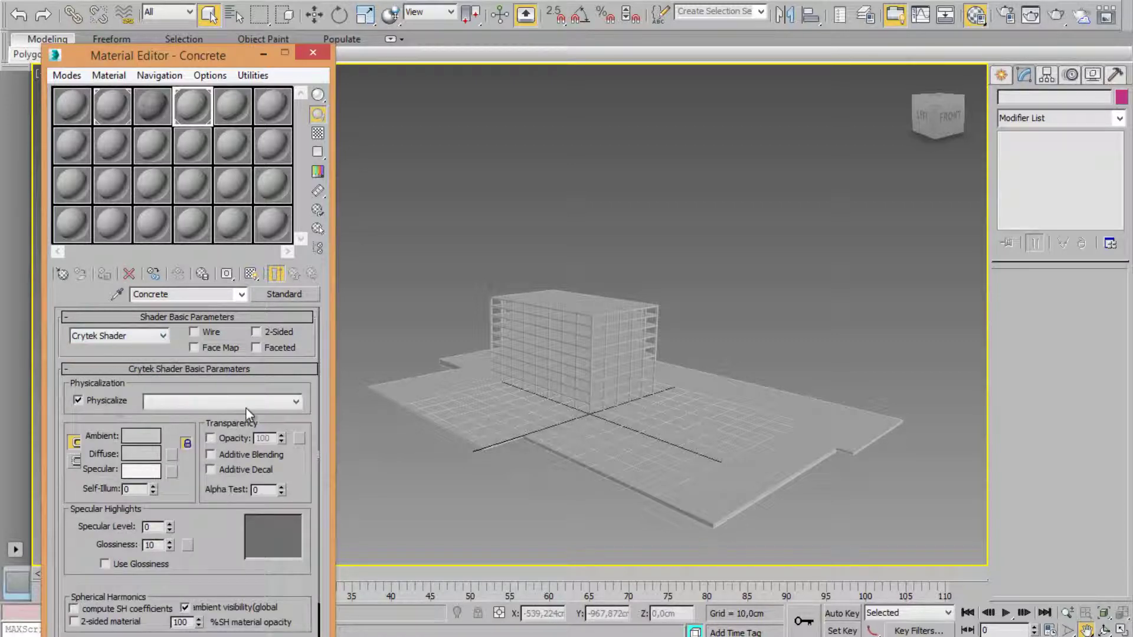
{"action": "left_click", "coordinate": [246, 404]}
{"action": "left_click", "coordinate": [155, 414]}
{"action": "left_click_drag", "start_coordinate": [195, 452], "coordinate": [196, 210]}
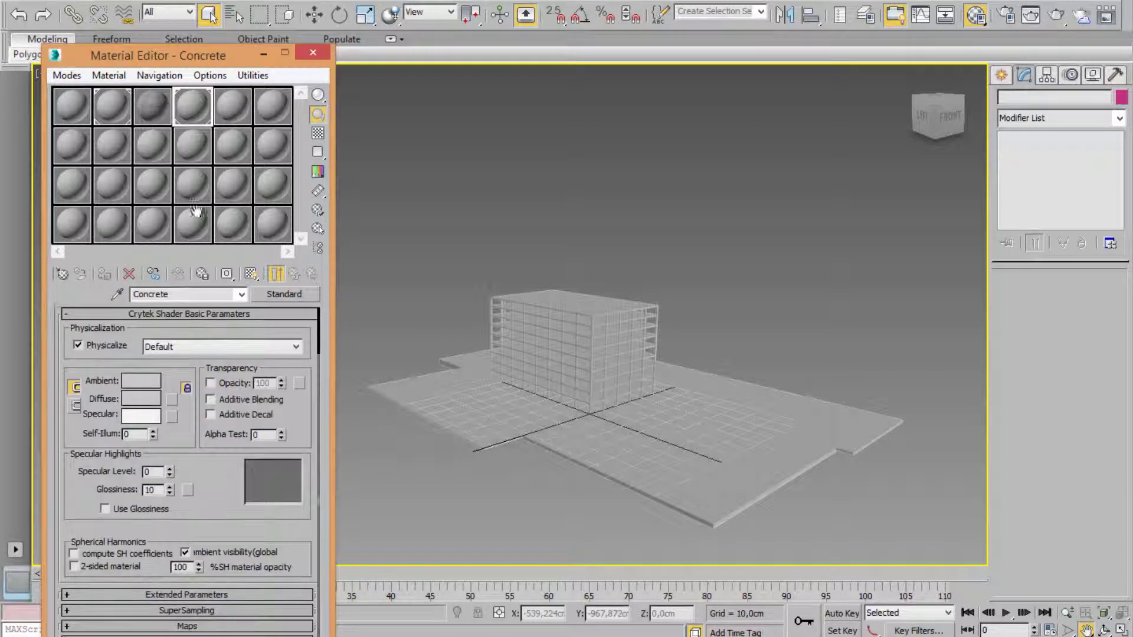
{"action": "left_click", "coordinate": [167, 627]}
{"action": "left_click", "coordinate": [240, 363]}
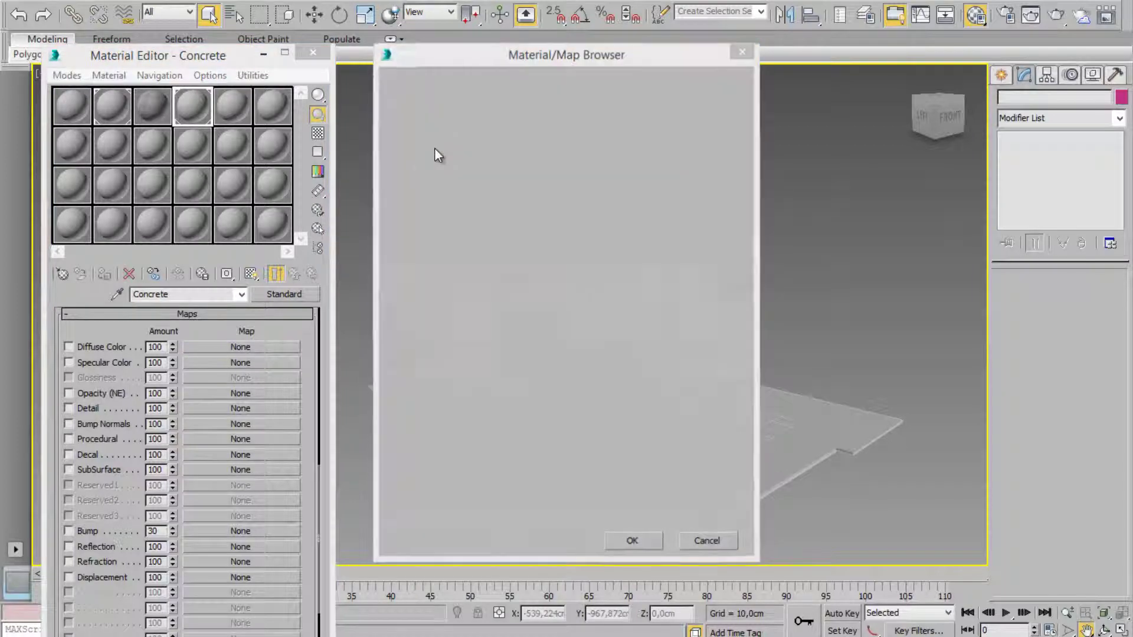
Step: Choose a Bitmap map and select Texture__Concrete_Cracked_by_ivelt_resources.jpg from GeomCachesTutorial
{"action": "double_click", "coordinate": [436, 155]}
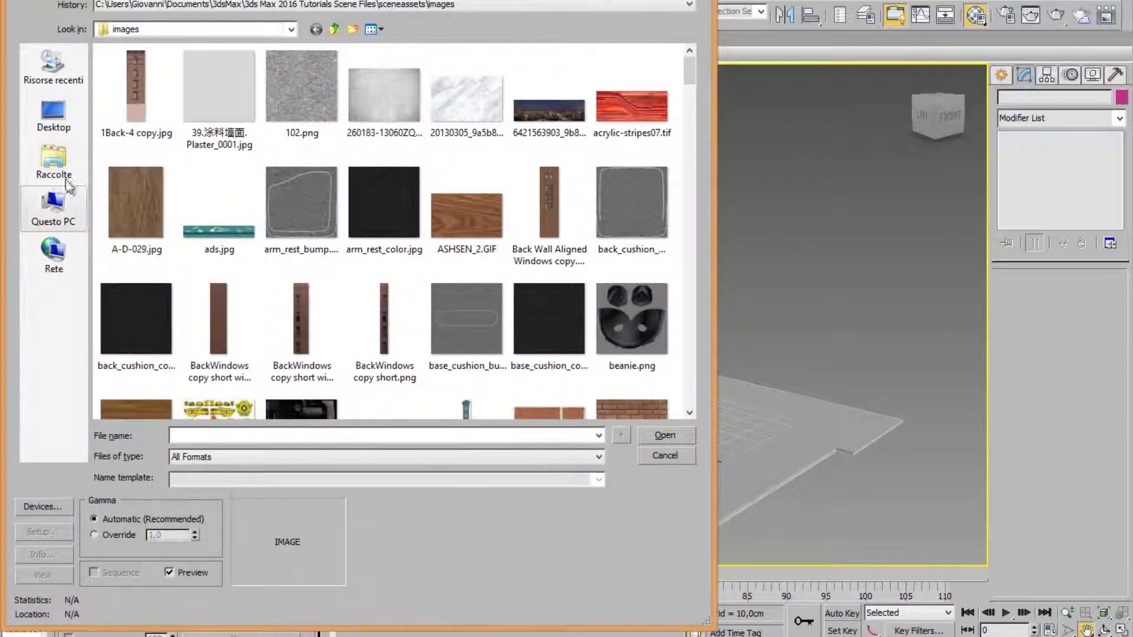
{"action": "left_click", "coordinate": [53, 208]}
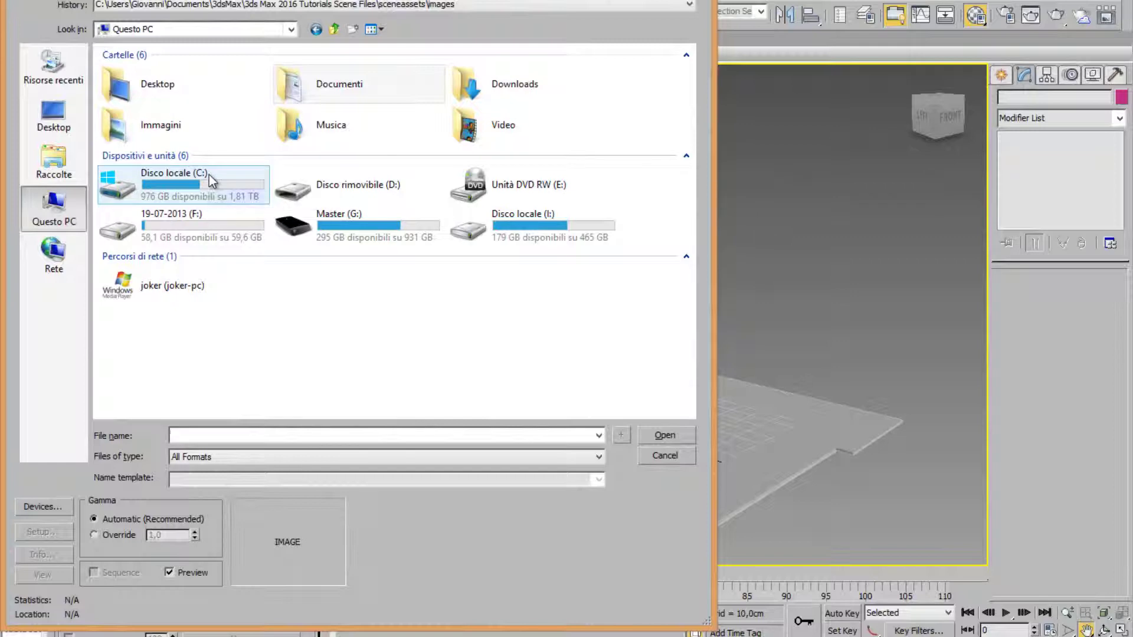
{"action": "double_click", "coordinate": [211, 180]}
{"action": "double_click", "coordinate": [144, 116]}
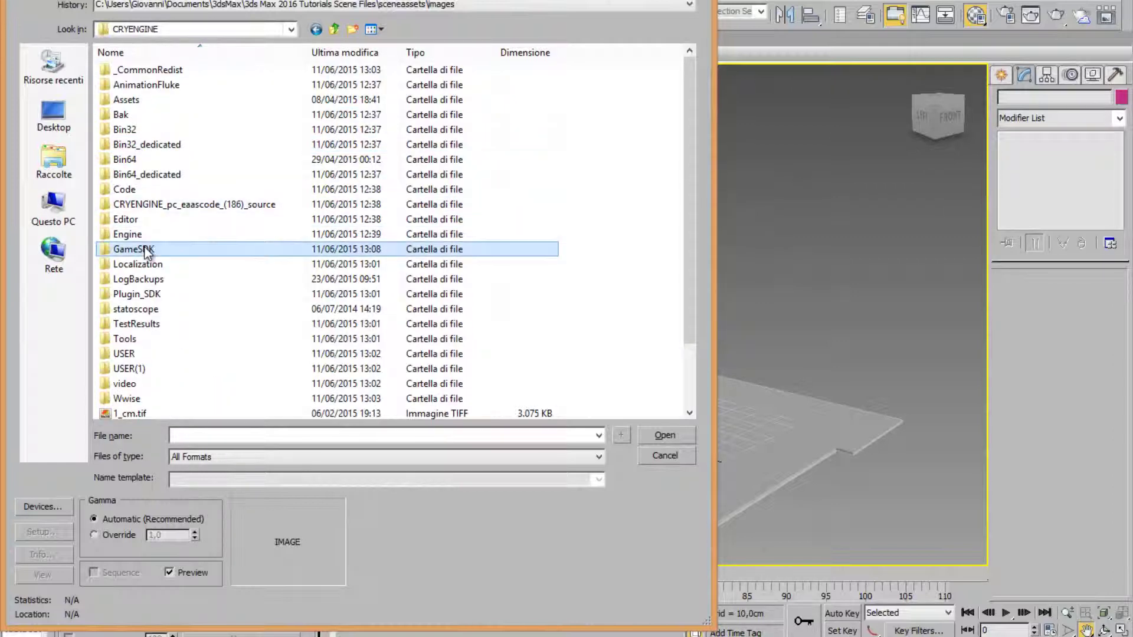
{"action": "double_click", "coordinate": [146, 251]}
{"action": "double_click", "coordinate": [154, 260]}
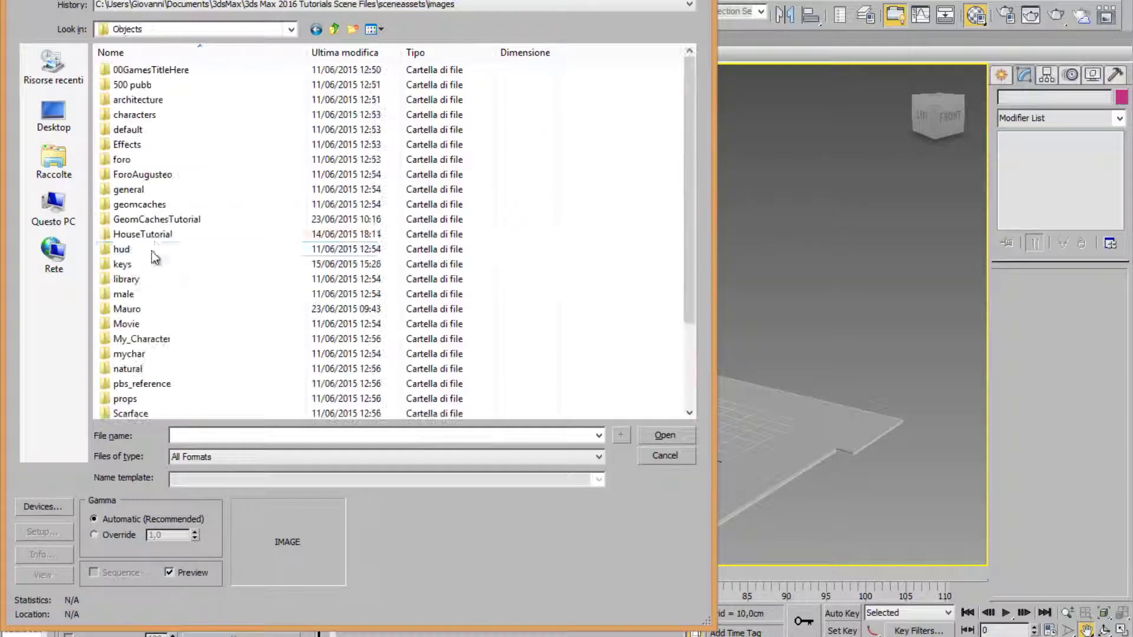
{"action": "double_click", "coordinate": [168, 222]}
{"action": "left_click", "coordinate": [172, 155]}
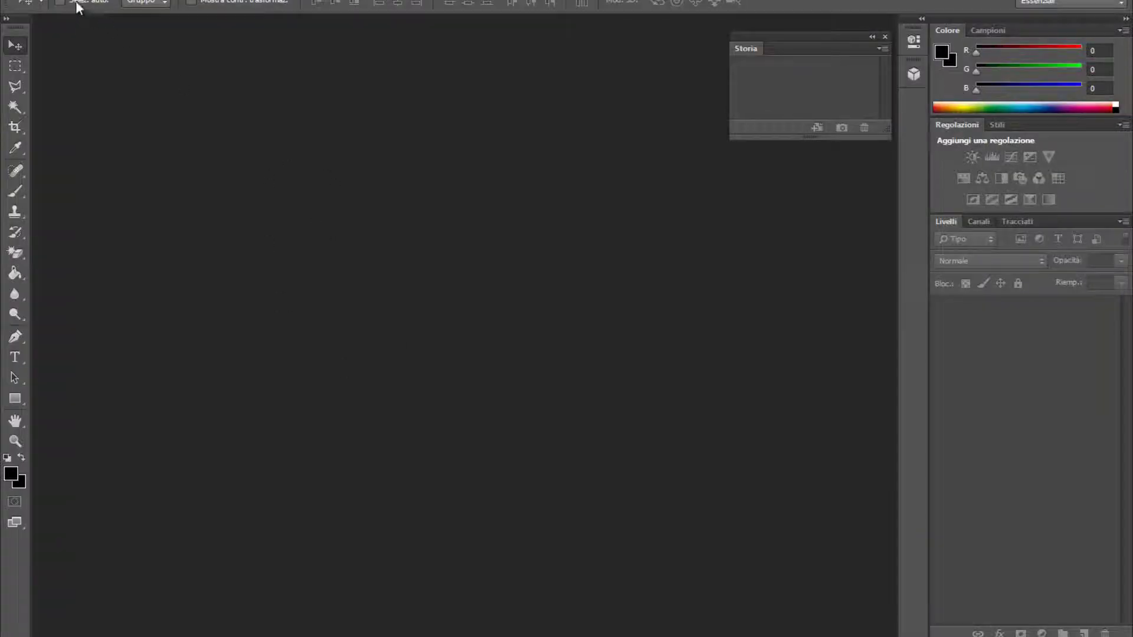
{"action": "left_click", "coordinate": [75, 1]}
Step: Open the cracked-concrete JPG from the GeomCachesTutorial folder in Photoshop
{"action": "left_click", "coordinate": [64, 8]}
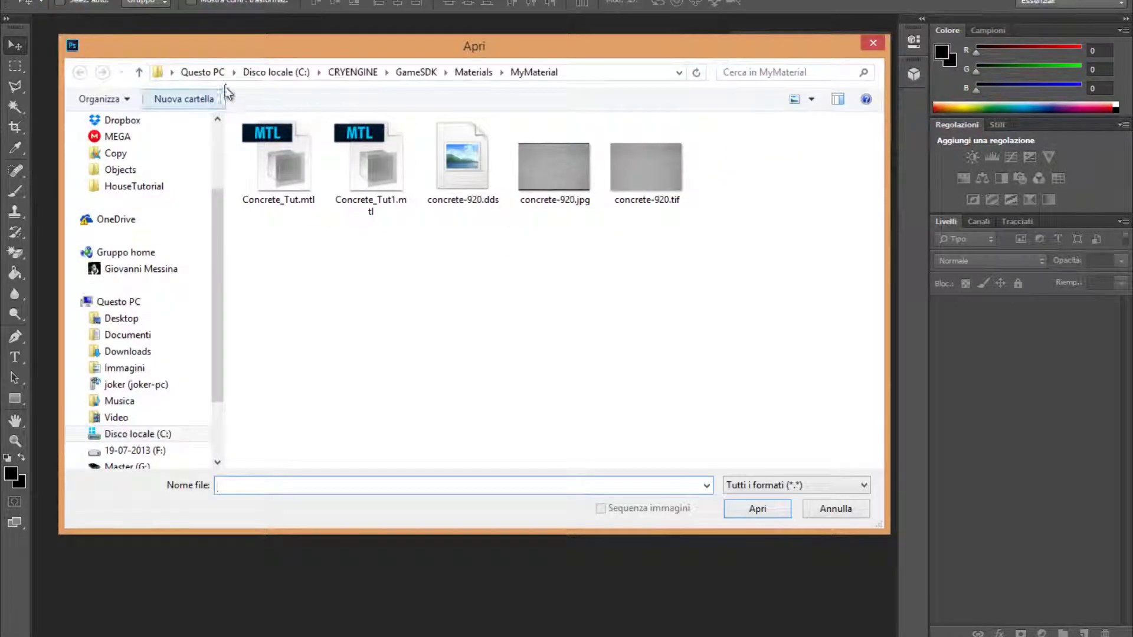
{"action": "left_click", "coordinate": [256, 73]}
{"action": "left_click", "coordinate": [288, 196]}
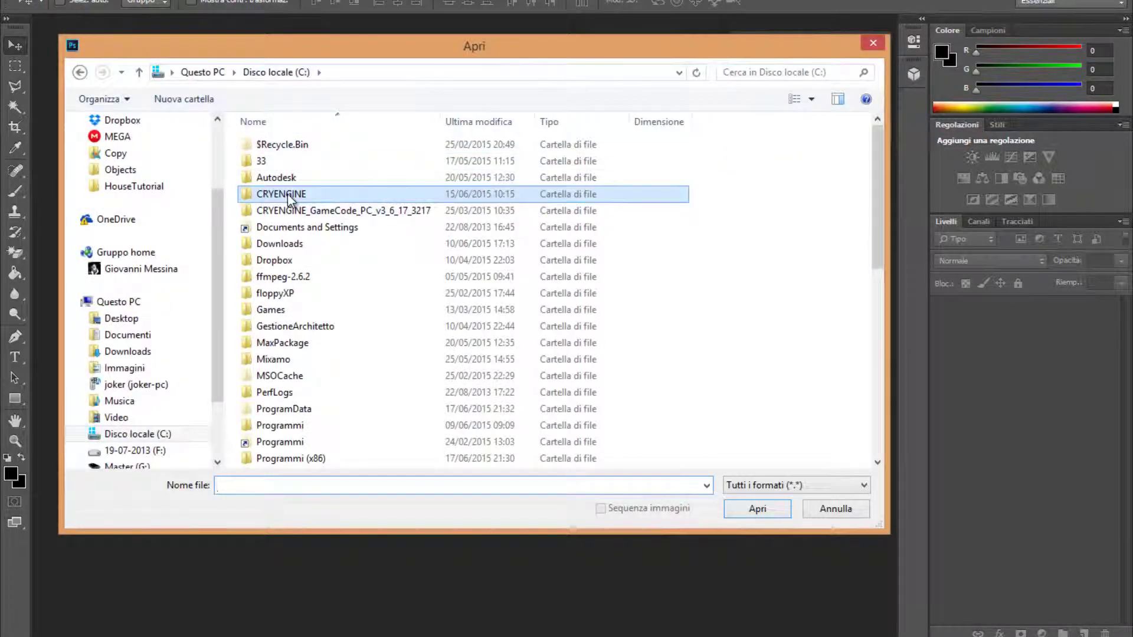
{"action": "double_click", "coordinate": [288, 196]}
{"action": "double_click", "coordinate": [292, 343]}
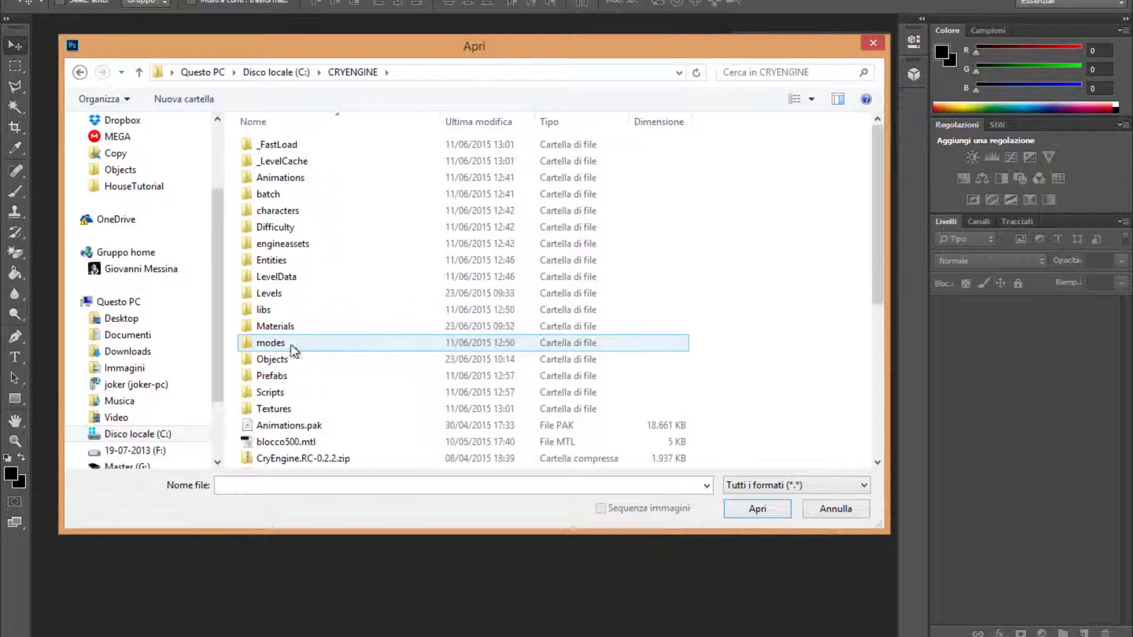
{"action": "double_click", "coordinate": [277, 359]}
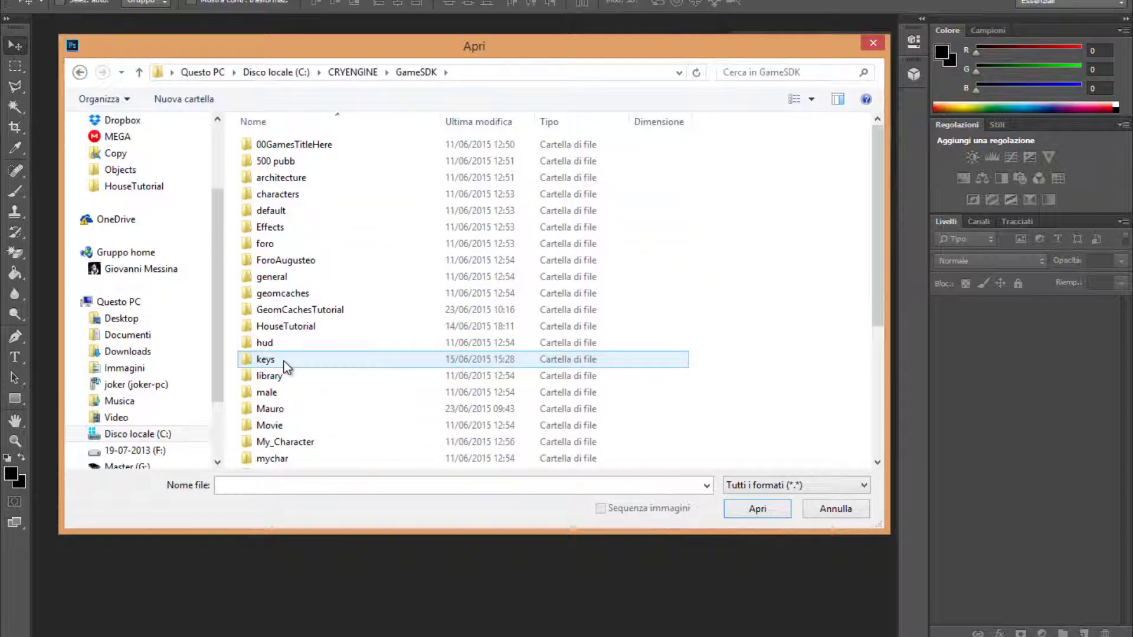
{"action": "double_click", "coordinate": [295, 311]}
{"action": "double_click", "coordinate": [273, 165]}
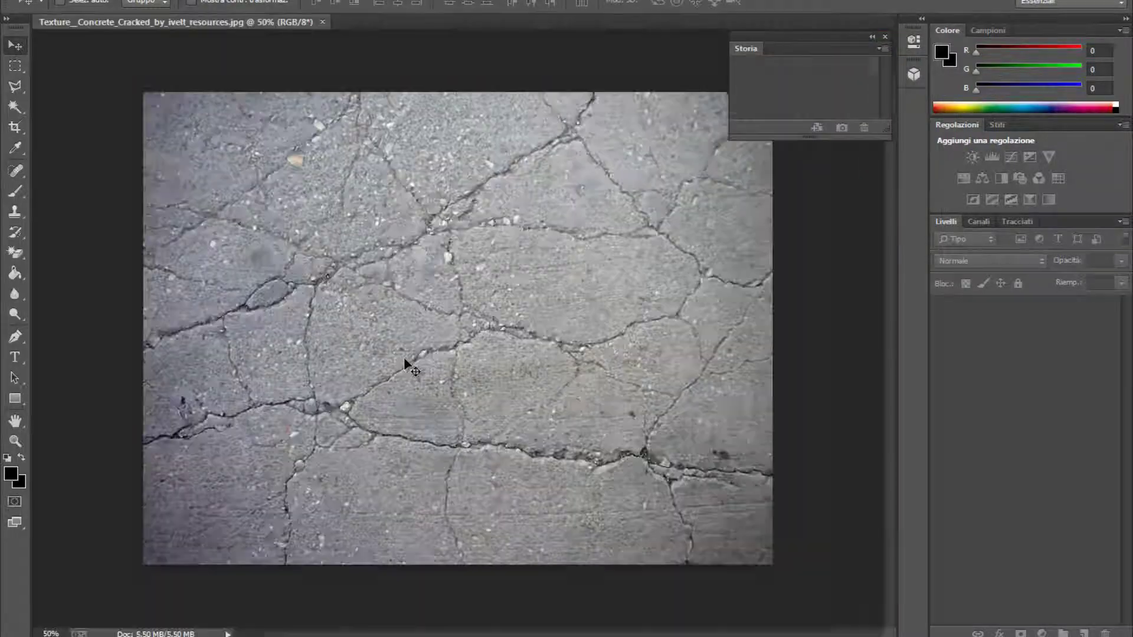
Step: Attempt saving it as CryTIF Concrete_Tut.tif and dismiss the resulting error
{"action": "left_click", "coordinate": [39, 1]}
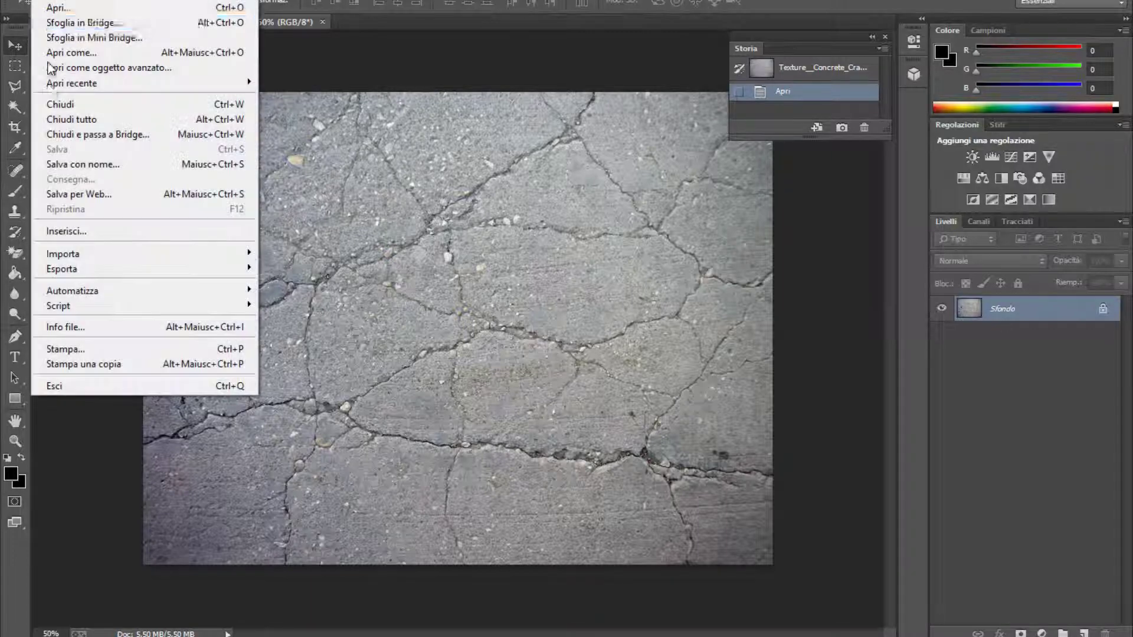
{"action": "left_click", "coordinate": [82, 164]}
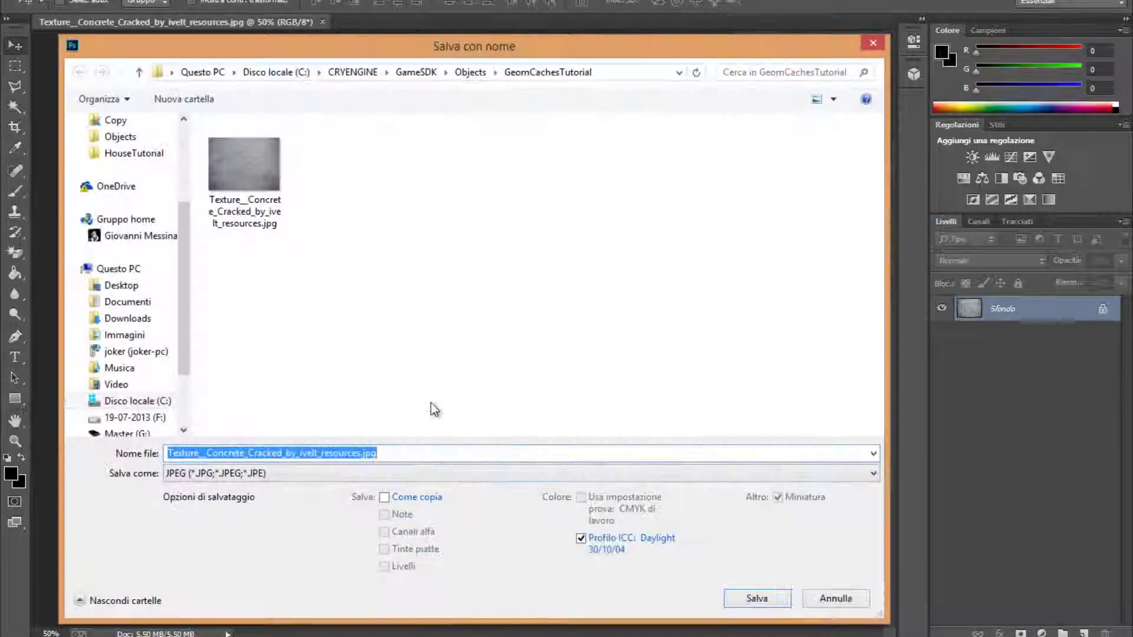
{"action": "left_click", "coordinate": [439, 474]}
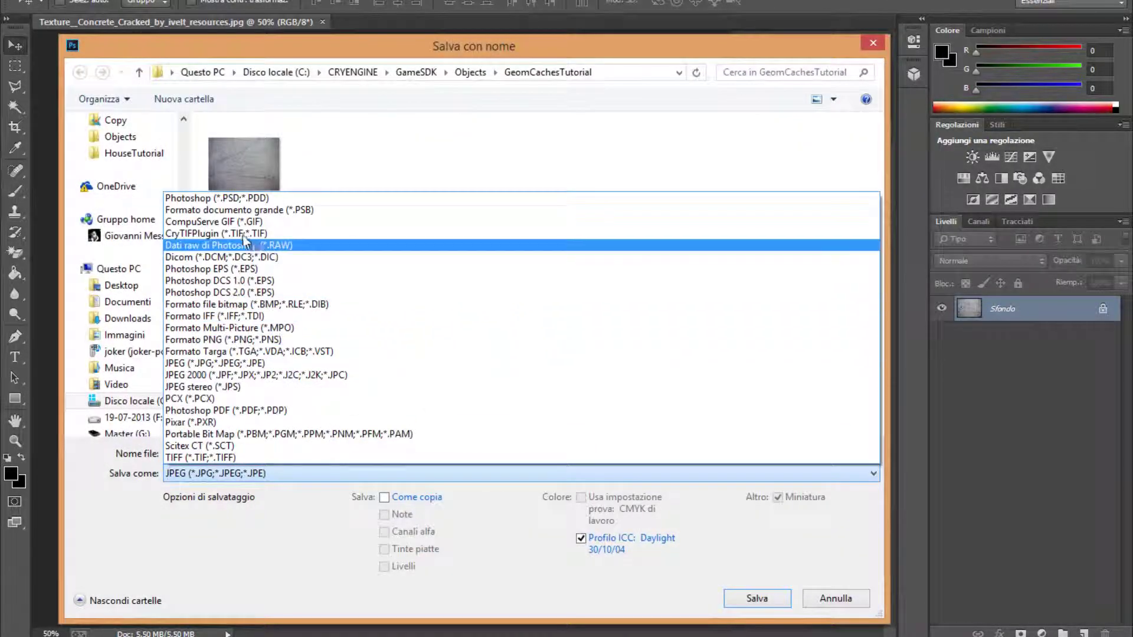
{"action": "left_click", "coordinate": [190, 233]}
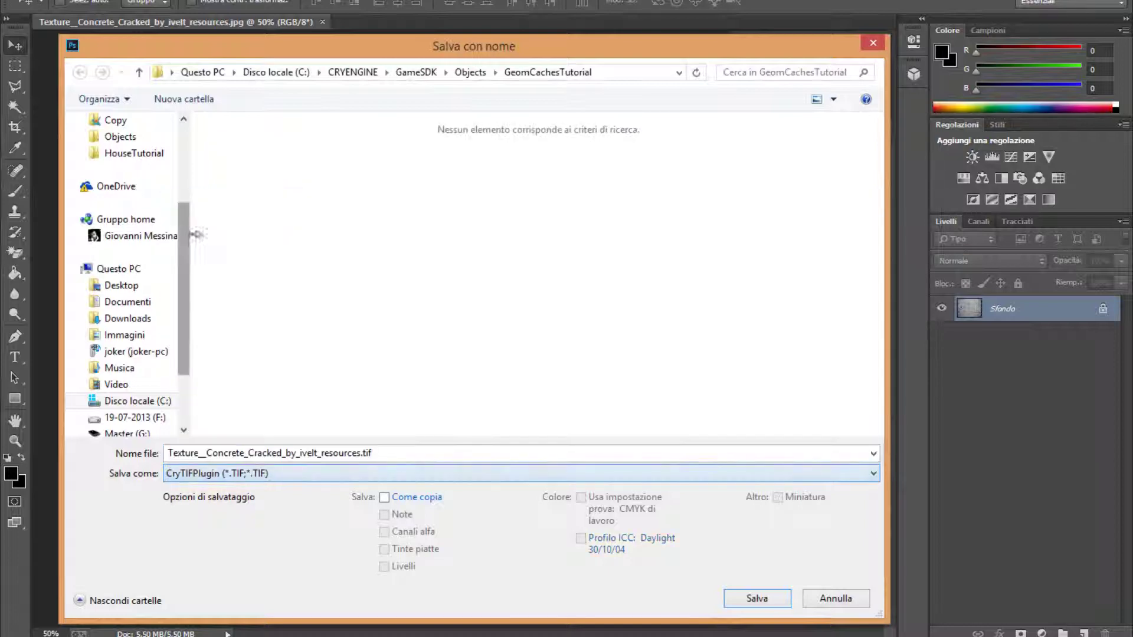
{"action": "left_click", "coordinate": [361, 458]}
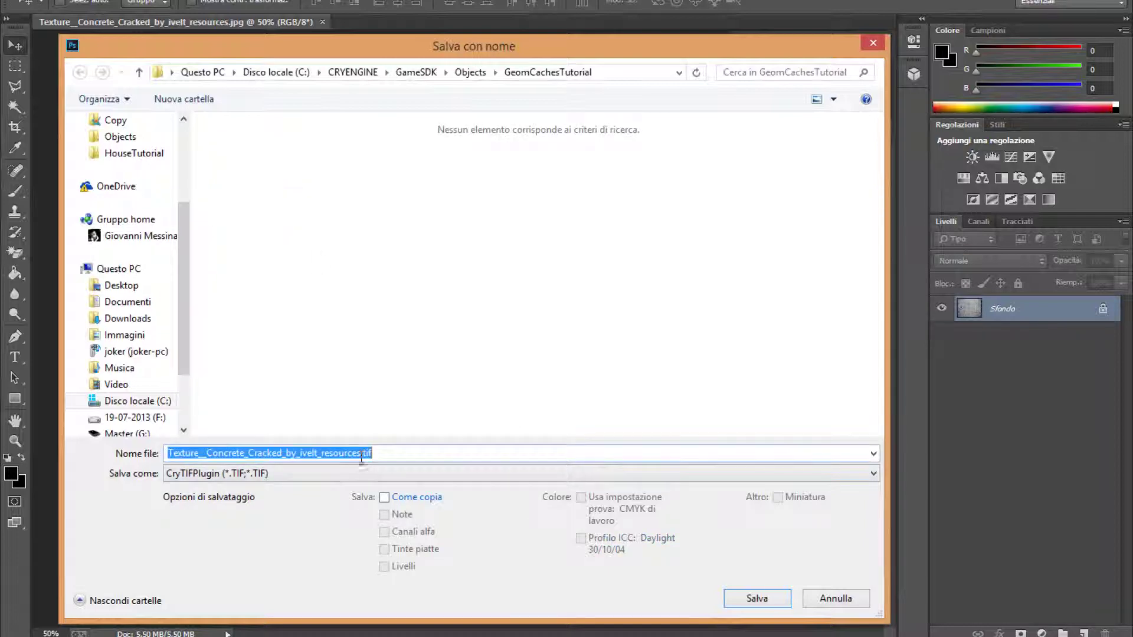
{"action": "double_click", "coordinate": [357, 453]}
{"action": "type", "text": "Concrete_Tut"}
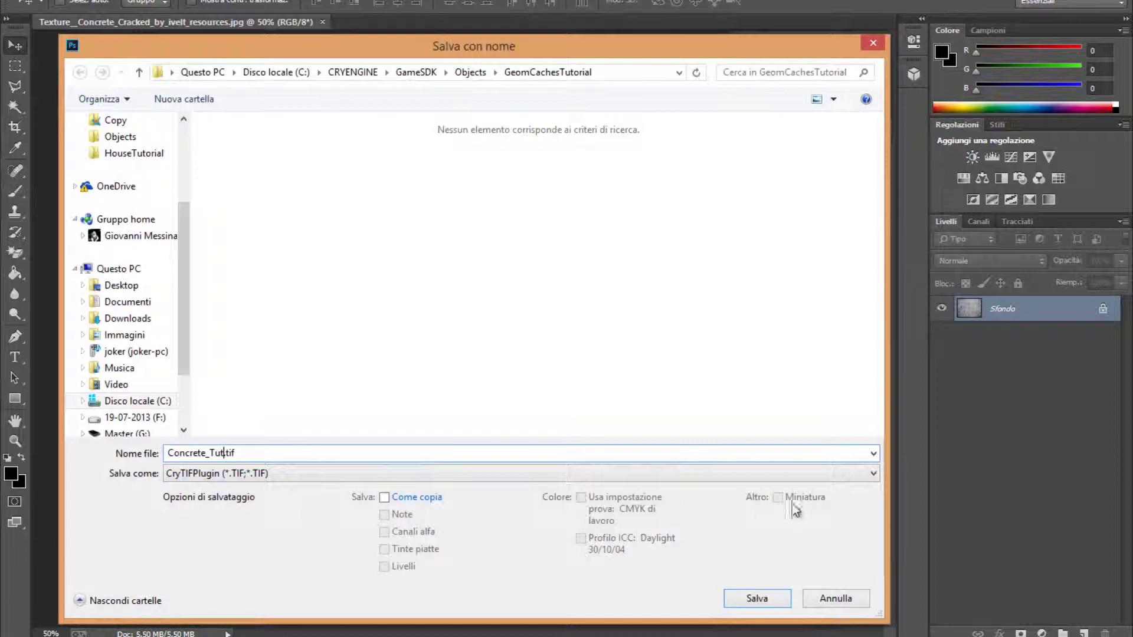
{"action": "left_click", "coordinate": [767, 598]}
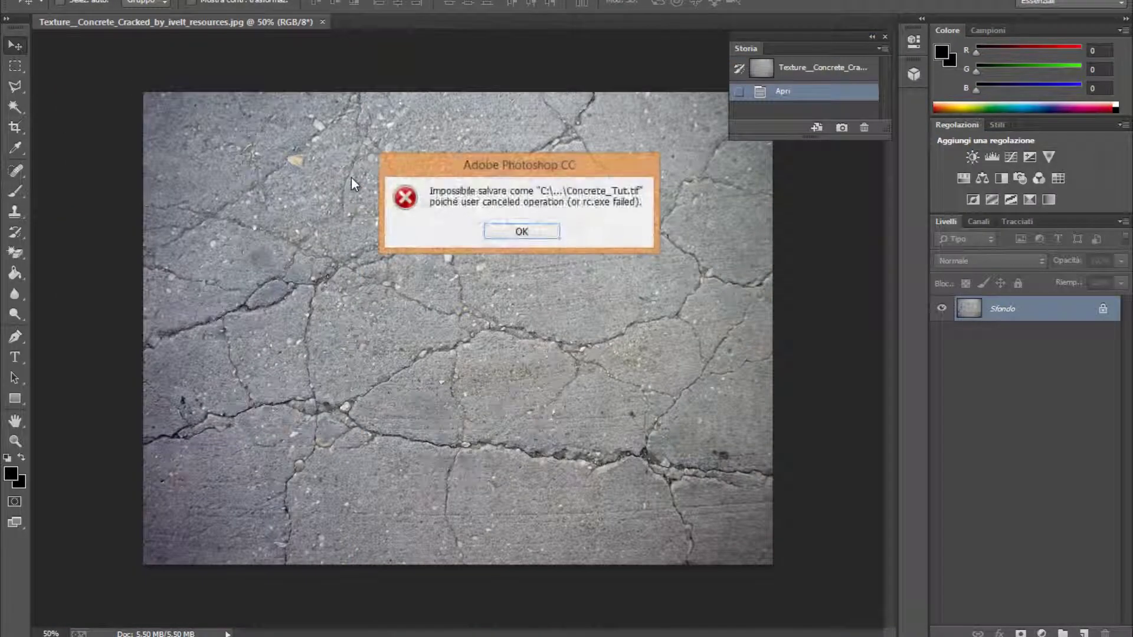
{"action": "left_click", "coordinate": [519, 233]}
{"action": "left_click", "coordinate": [52, 2]}
Step: Point Save As at GameSDK\Materials\MyMaterial with the CryTIF format selected
{"action": "left_click", "coordinate": [94, 166]}
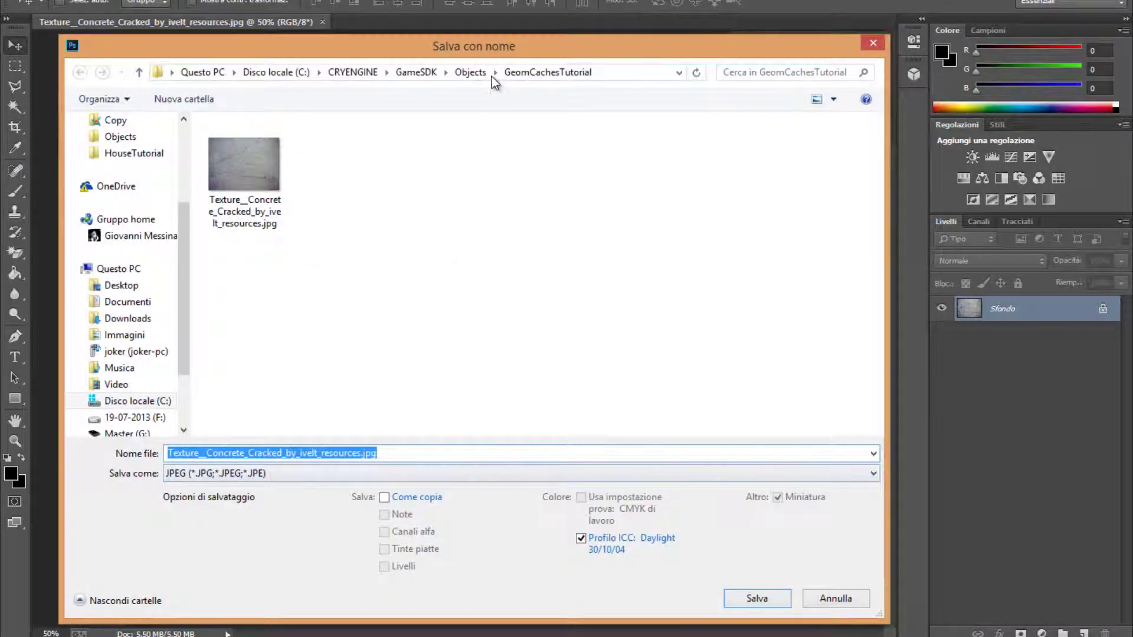
{"action": "left_click", "coordinate": [428, 76]}
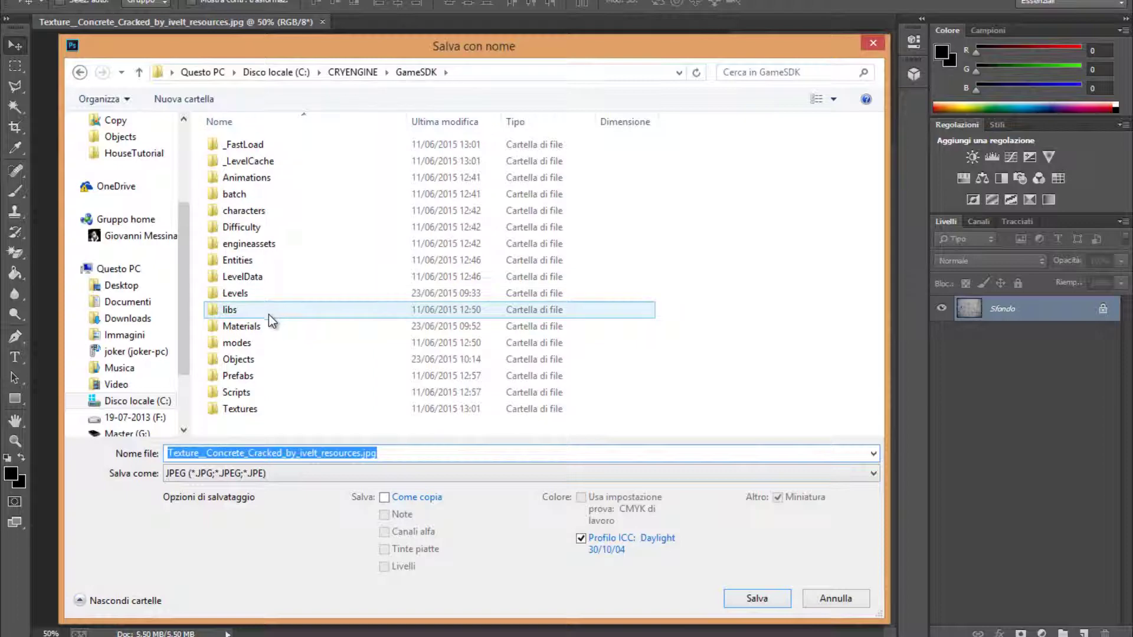
{"action": "left_click", "coordinate": [261, 328]}
{"action": "double_click", "coordinate": [261, 328]}
{"action": "double_click", "coordinate": [253, 258]}
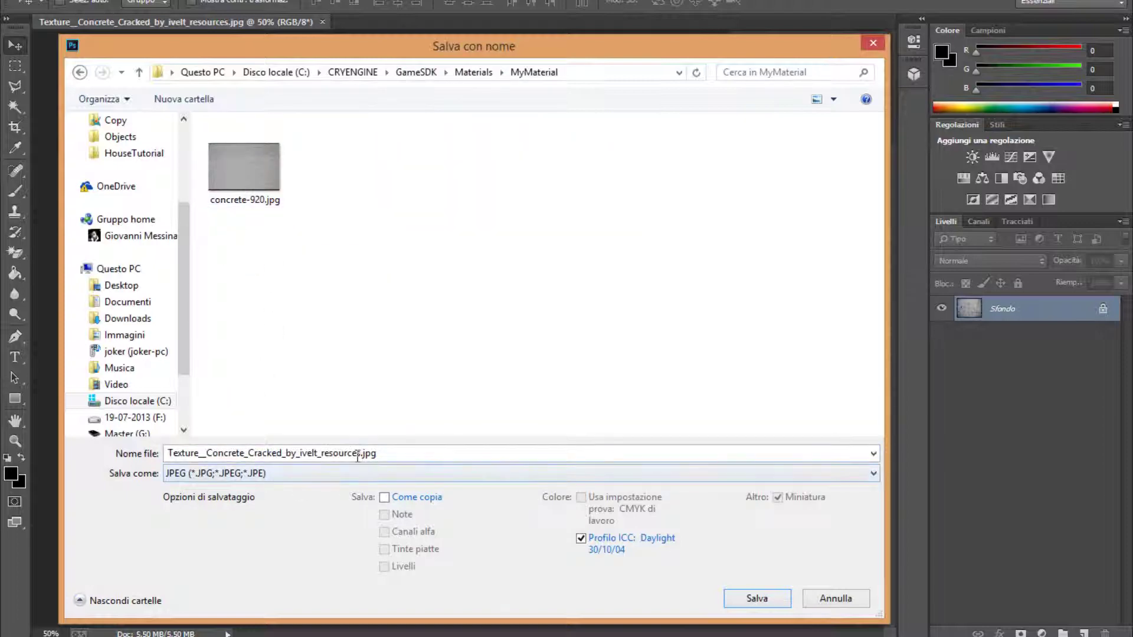
{"action": "left_click", "coordinate": [374, 474]}
{"action": "left_click", "coordinate": [308, 295]}
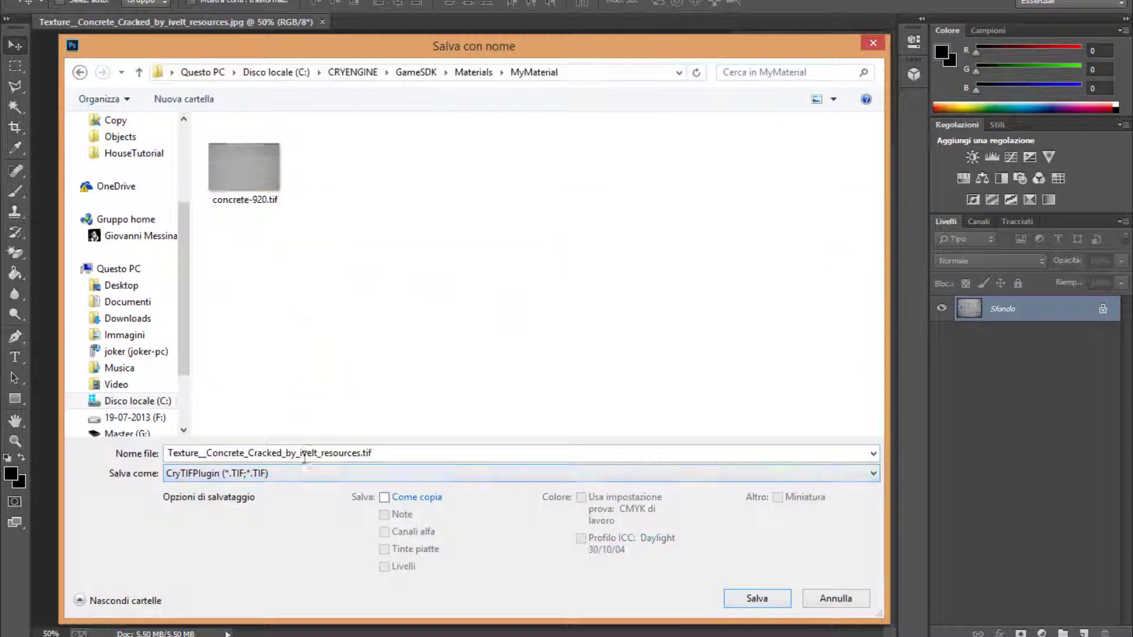
Step: Save the texture as ConcreteTut.tif and accept the CryTIF export settings
{"action": "left_click", "coordinate": [364, 458]}
{"action": "left_click", "coordinate": [365, 455]}
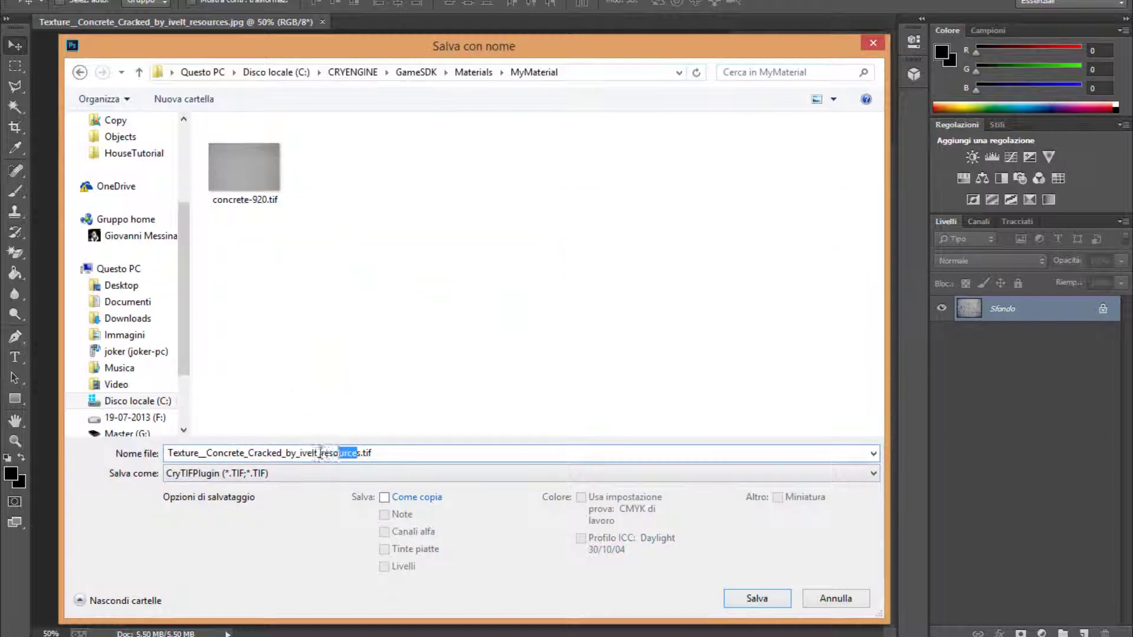
{"action": "left_click_drag", "start_coordinate": [322, 453], "coordinate": [247, 453]}
{"action": "left_click_drag", "start_coordinate": [358, 455], "coordinate": [69, 401]}
{"action": "key", "text": "BackSpace"}
{"action": "type", "text": "Concret"}
{"action": "type", "text": "eTut"}
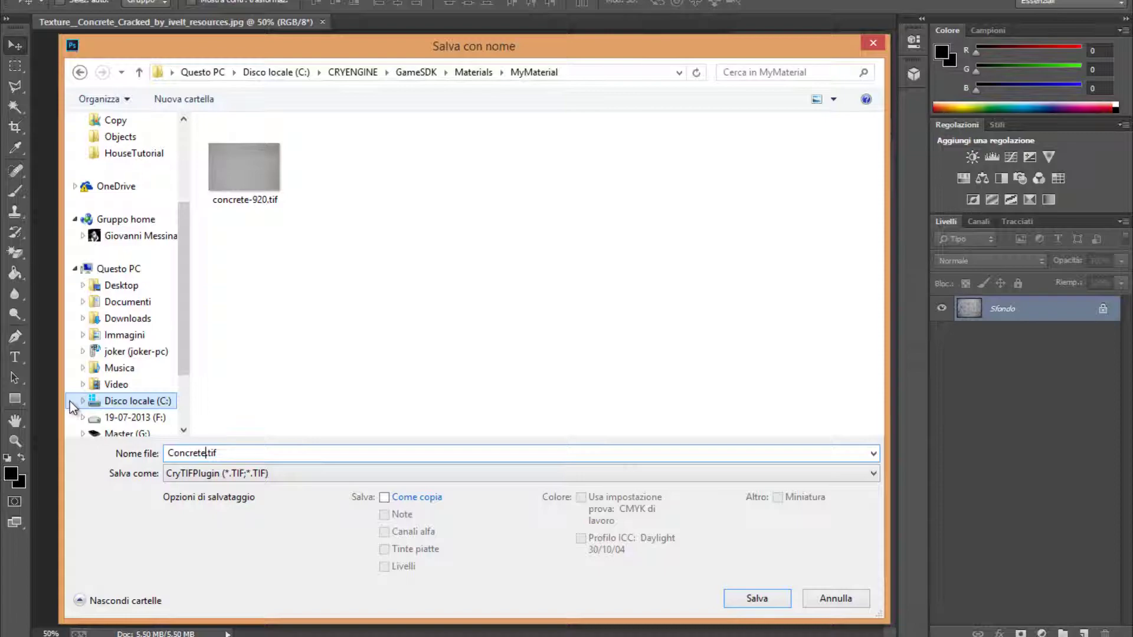
{"action": "left_click", "coordinate": [745, 599]}
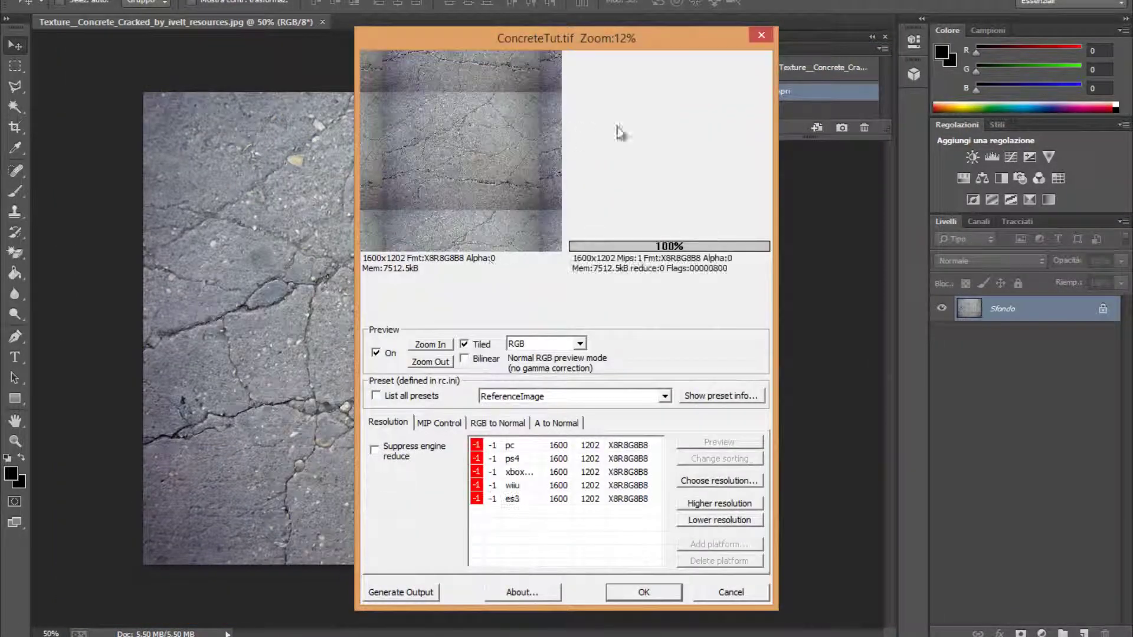
{"action": "left_click", "coordinate": [644, 593]}
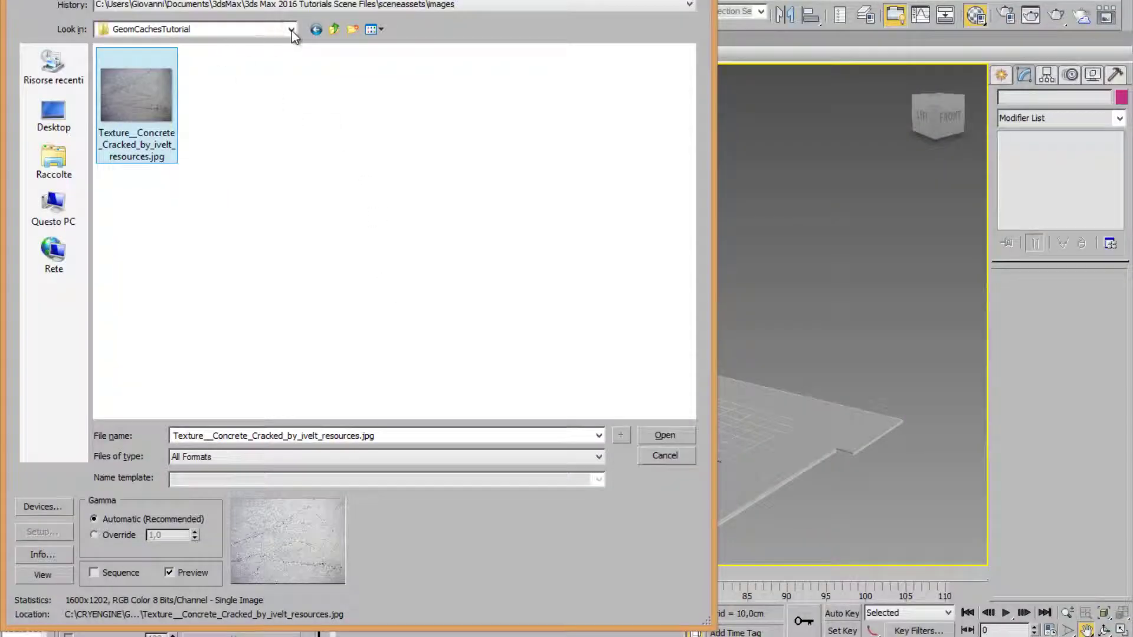
Step: Load ConcreteTut.tif from GameSDK > Materials > MyMaterial as the diffuse bitmap, then select the building and ground
{"action": "left_click", "coordinate": [292, 31]}
{"action": "left_click", "coordinate": [211, 122]}
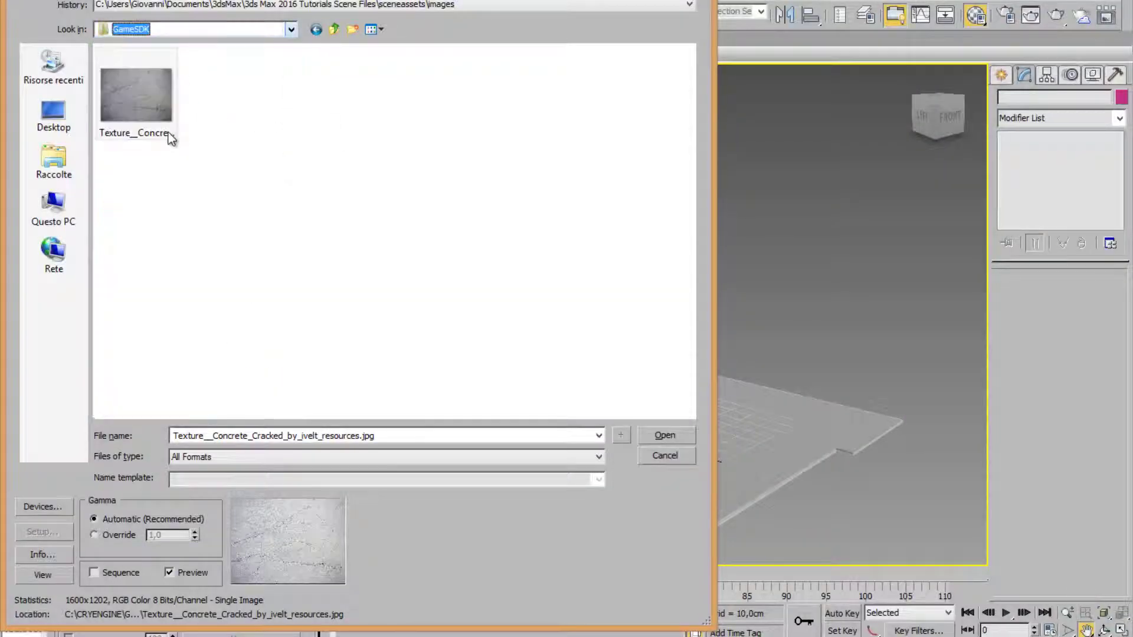
{"action": "double_click", "coordinate": [151, 236]}
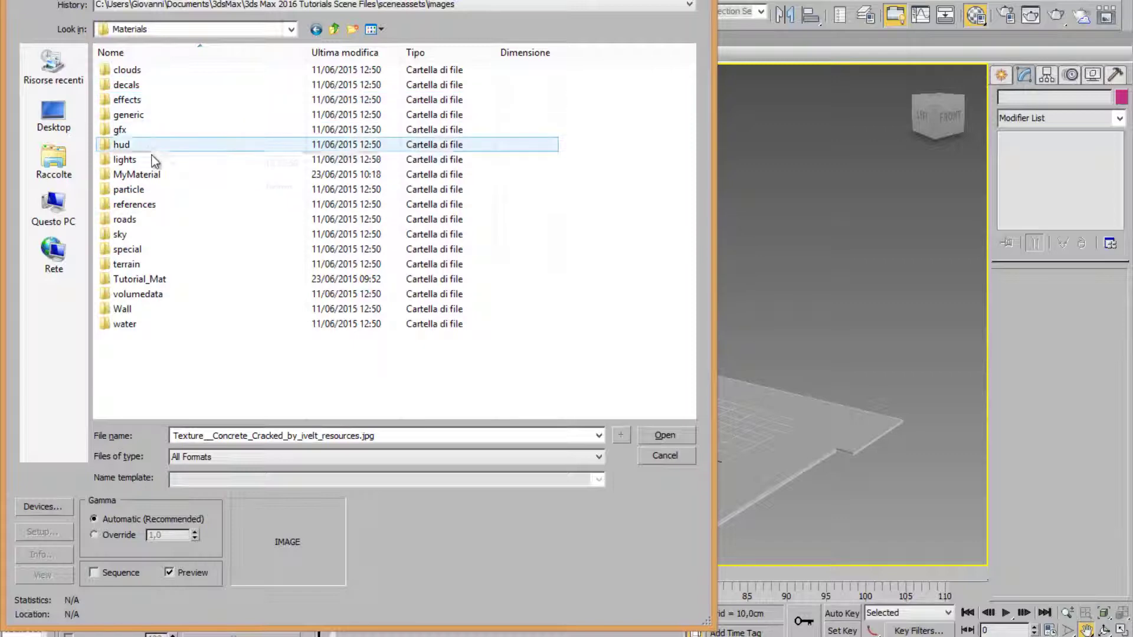
{"action": "double_click", "coordinate": [150, 175]}
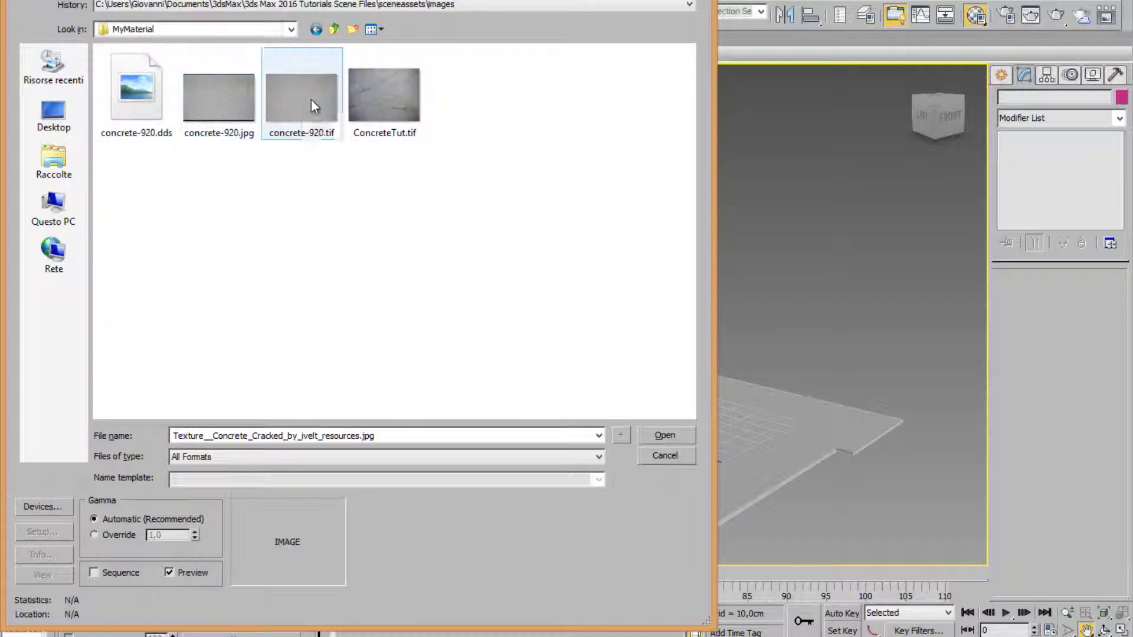
{"action": "left_click", "coordinate": [382, 115]}
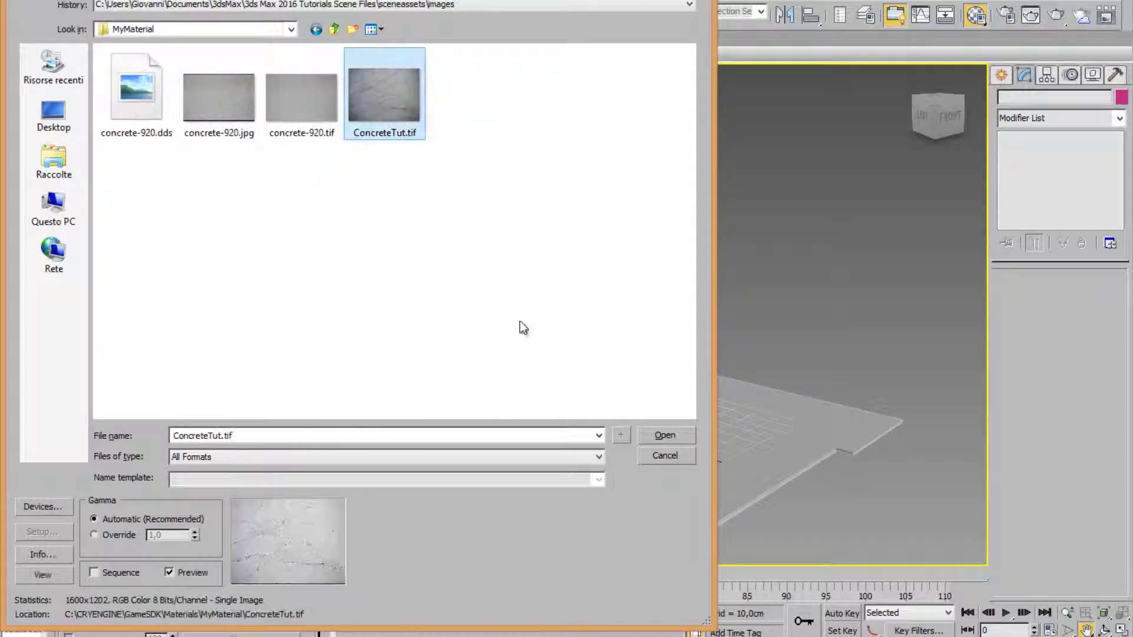
{"action": "left_click", "coordinate": [664, 435]}
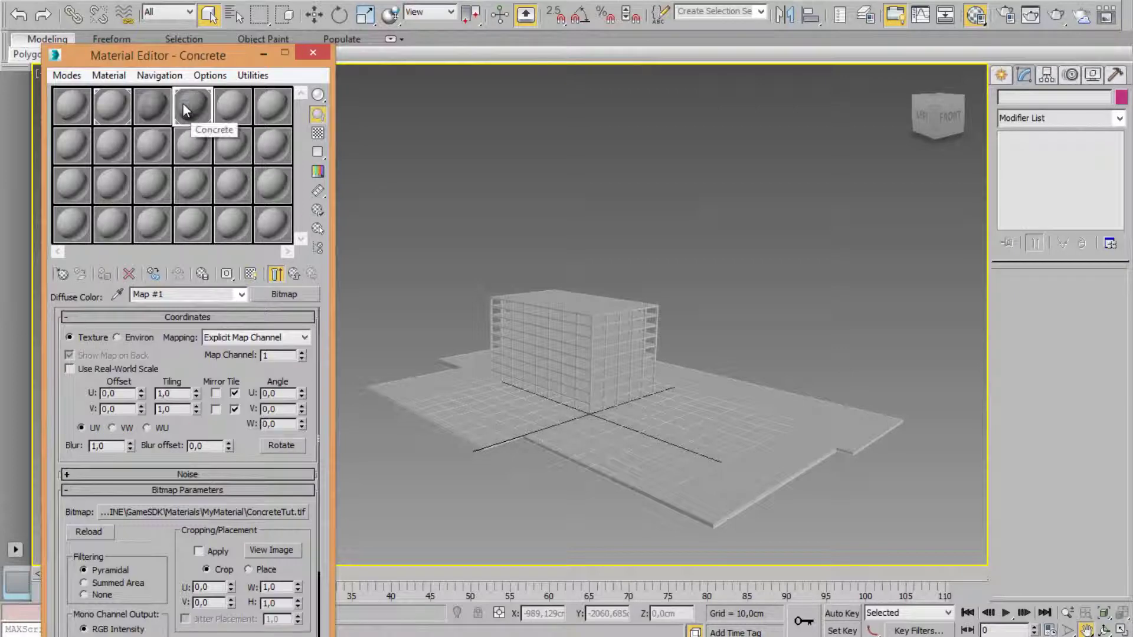
{"action": "middle_click_drag", "start_coordinate": [640, 460], "coordinate": [665, 446]}
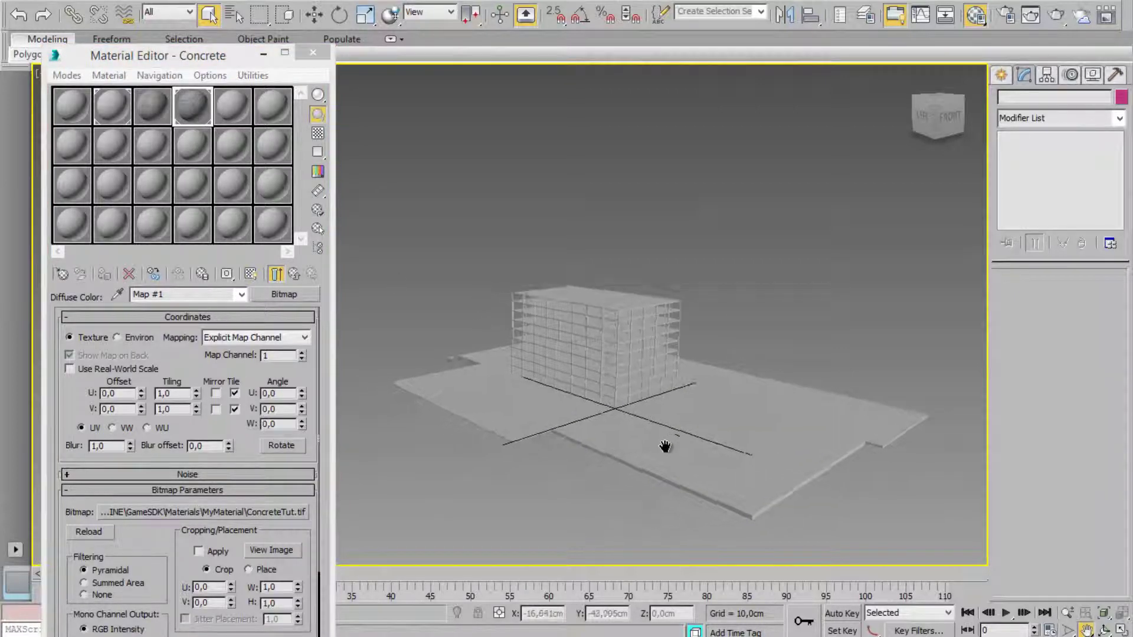
{"action": "left_click_drag", "start_coordinate": [366, 197], "coordinate": [962, 576]}
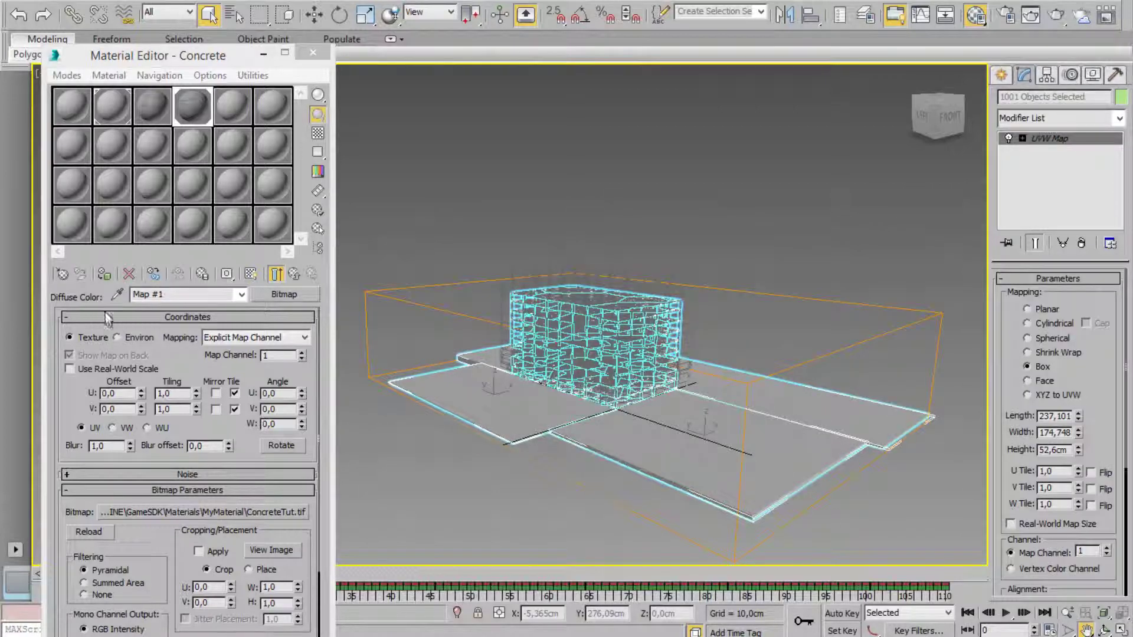
Step: Assign the Concrete material to the selected building and ground objects, then deselect them
{"action": "left_click", "coordinate": [105, 275]}
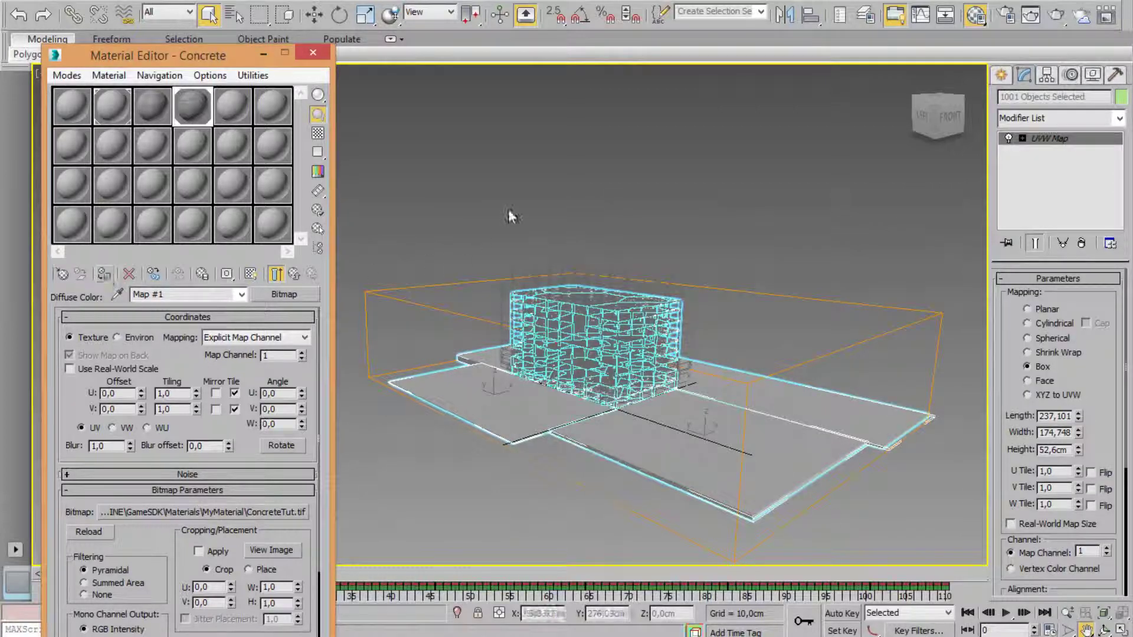
{"action": "left_click", "coordinate": [669, 421]}
{"action": "scroll", "coordinate": [668, 421], "scroll_direction": "up", "scroll_amount": 10}
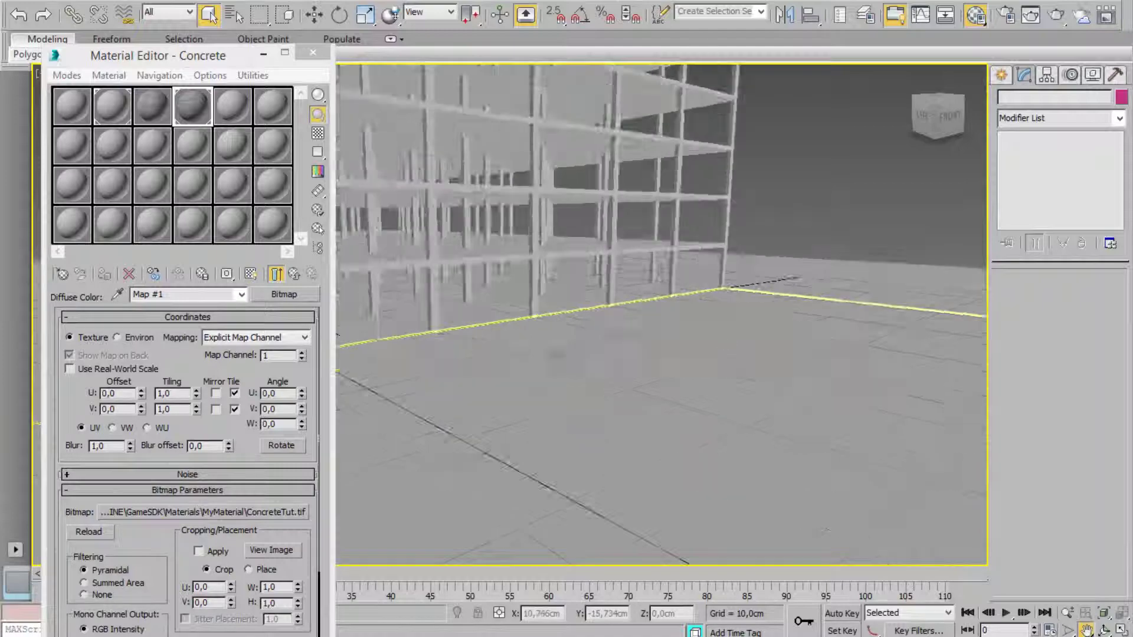
{"action": "middle_click_drag", "start_coordinate": [624, 395], "coordinate": [691, 489]}
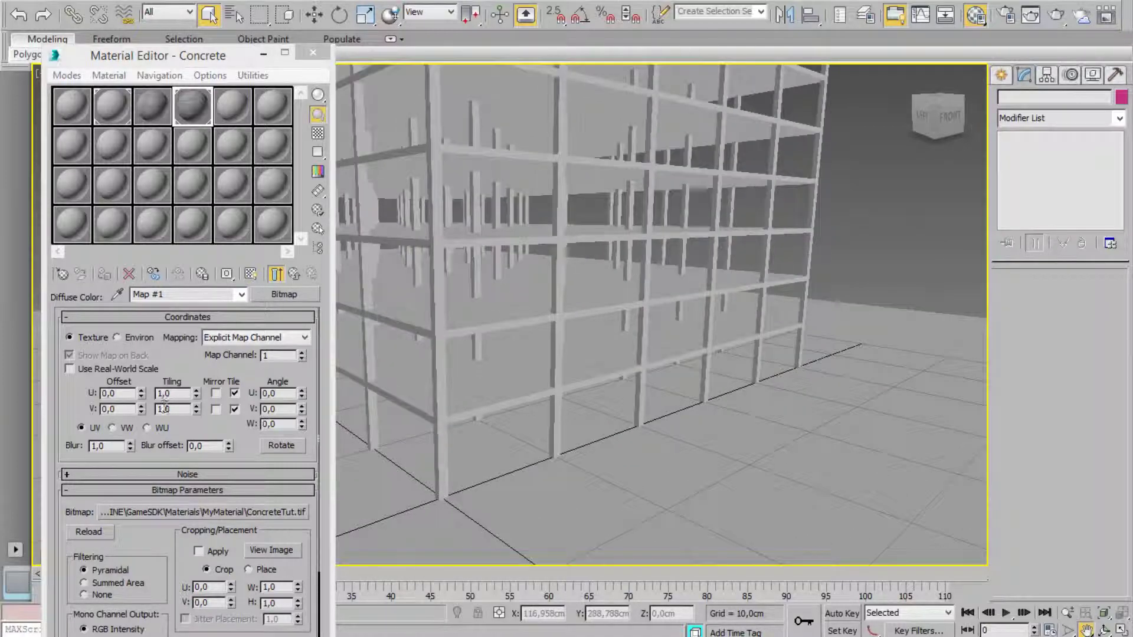
Step: Select a ground plane and display its concrete texture in the viewport
{"action": "scroll", "coordinate": [656, 368], "scroll_direction": "down", "scroll_amount": 15}
{"action": "scroll", "coordinate": [673, 343], "scroll_direction": "up", "scroll_amount": 4}
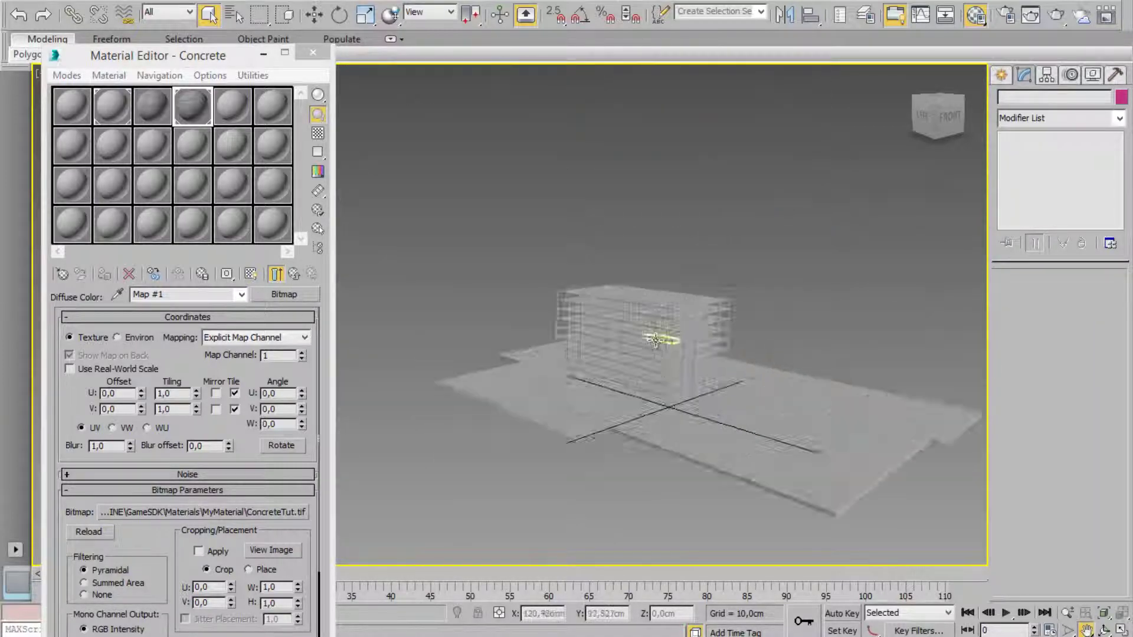
{"action": "left_click", "coordinate": [531, 389]}
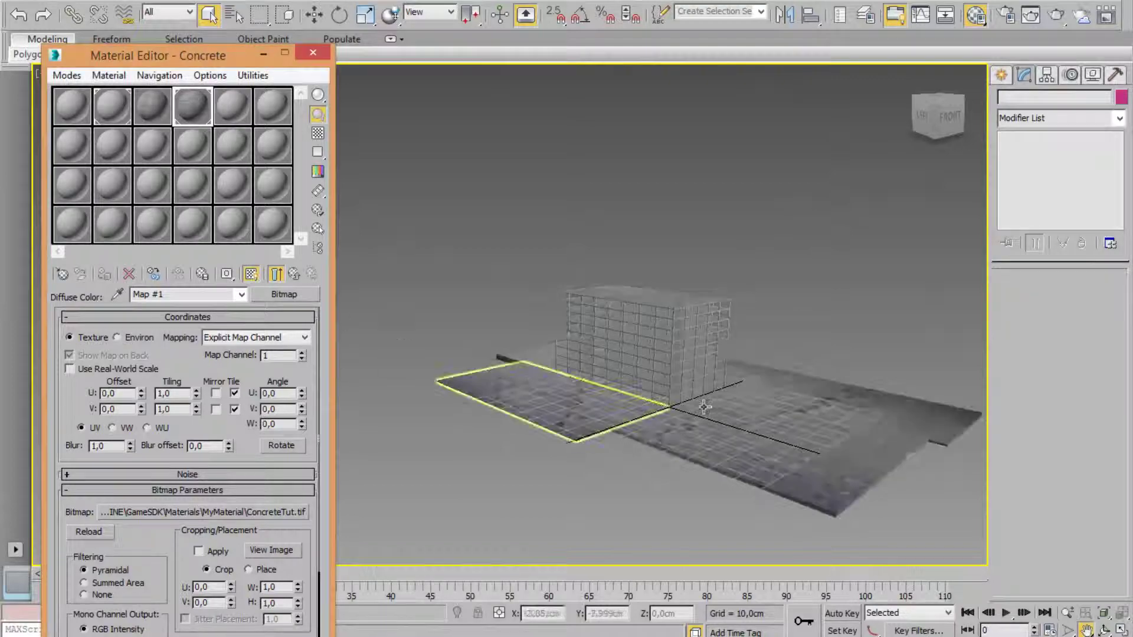
{"action": "left_click", "coordinate": [250, 273]}
{"action": "scroll", "coordinate": [664, 414], "scroll_direction": "up", "scroll_amount": 5}
{"action": "scroll", "coordinate": [665, 415], "scroll_direction": "down", "scroll_amount": 5}
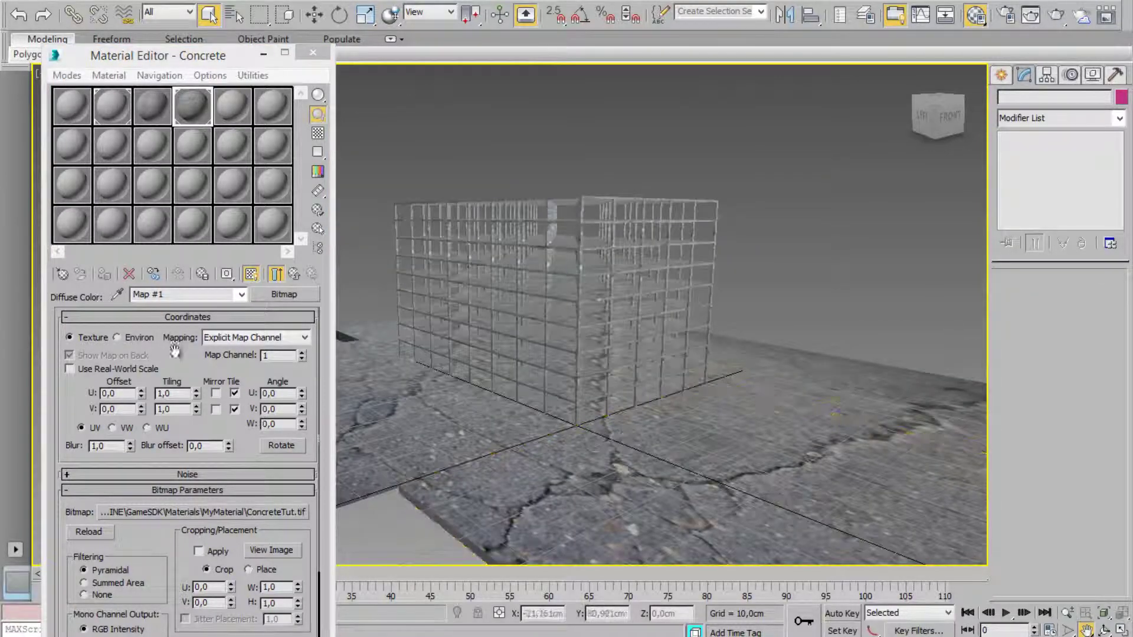
Step: Set the Concrete bitmap's U and V tiling to 100
{"action": "left_click", "coordinate": [177, 393]}
{"action": "type", "text": "10"}
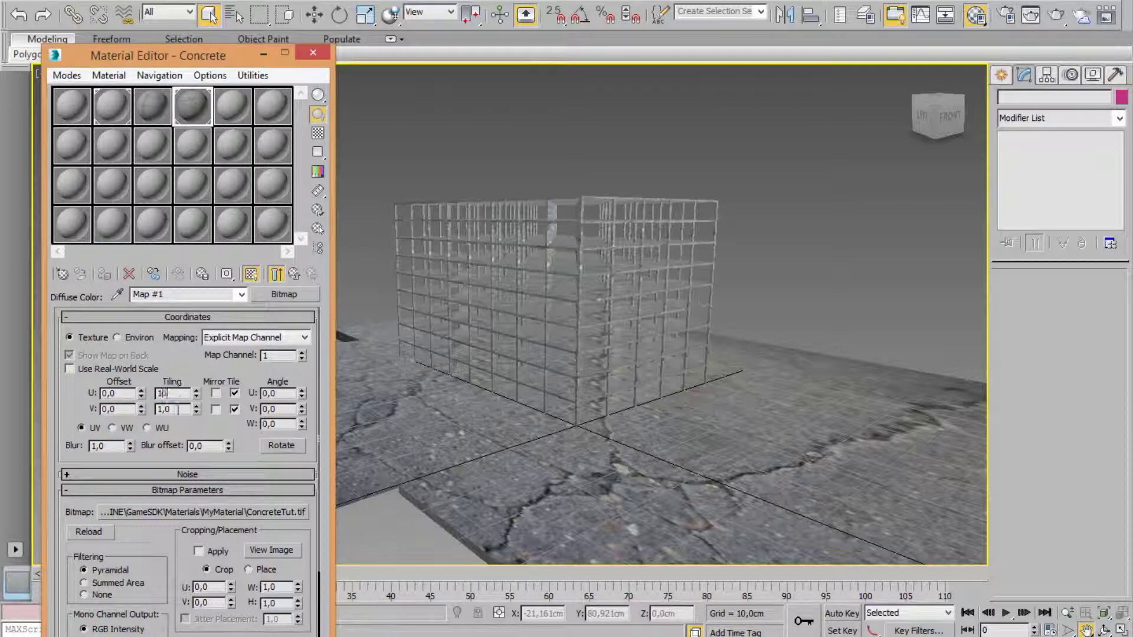
{"action": "type", "text": "0"}
{"action": "key", "text": "Tab"}
{"action": "key", "text": "Return"}
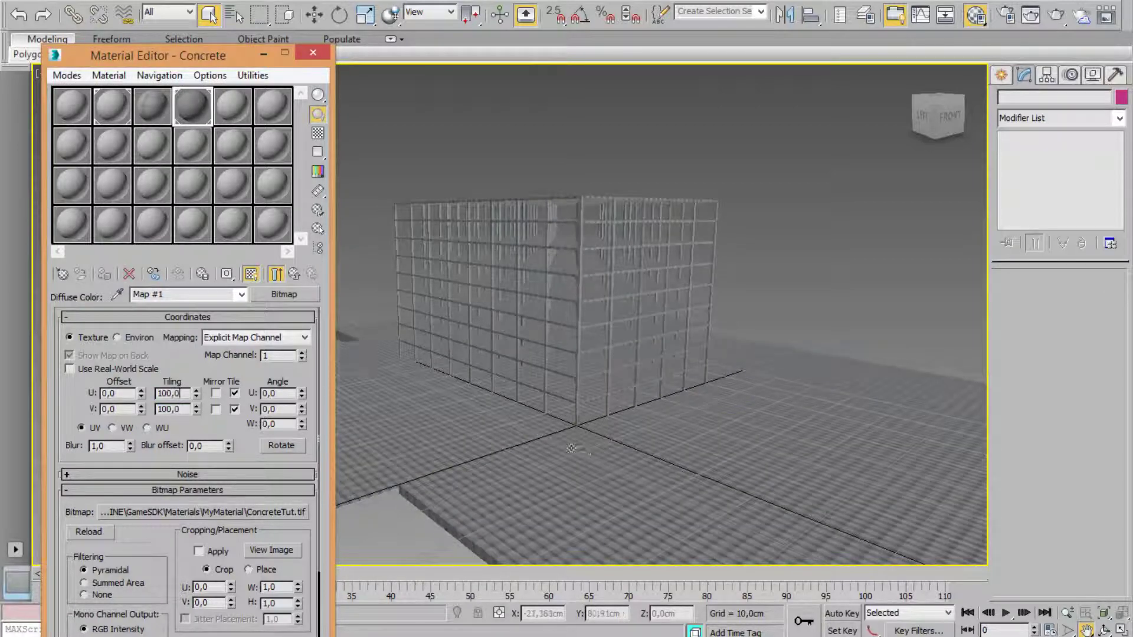
{"action": "key", "text": "shift+z"}
Step: Change the bitmap tiling to 5 and inspect the texture around the building
{"action": "double_click", "coordinate": [170, 393]}
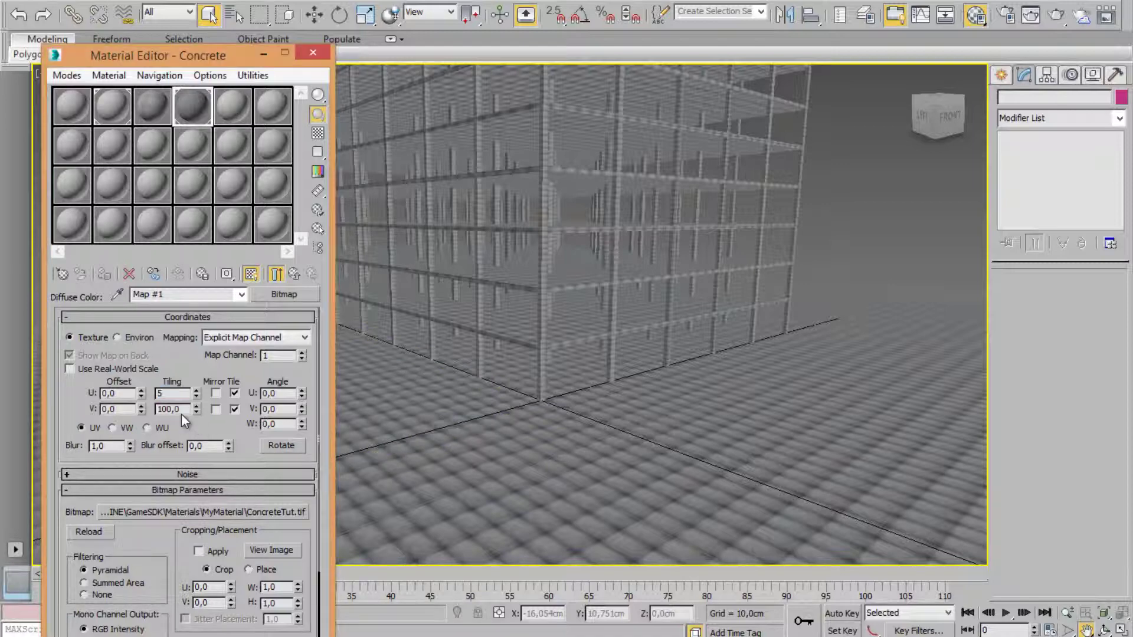
{"action": "double_click", "coordinate": [177, 409]}
{"action": "type", "text": "5"}
{"action": "key", "text": "Return"}
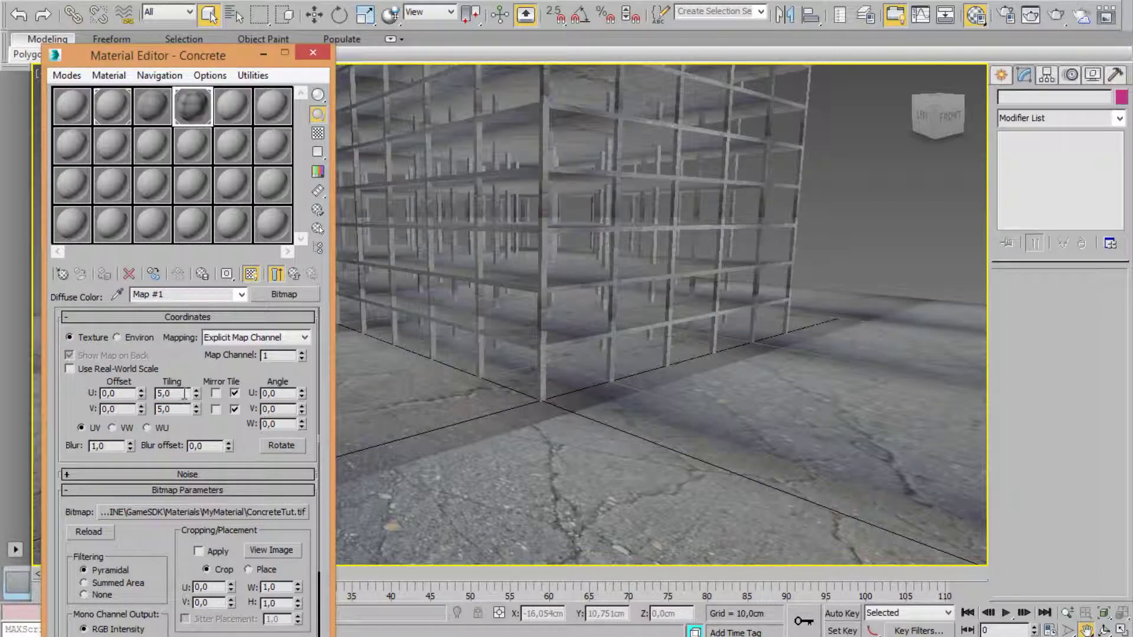
{"action": "scroll", "coordinate": [607, 396], "scroll_direction": "down", "scroll_amount": 10}
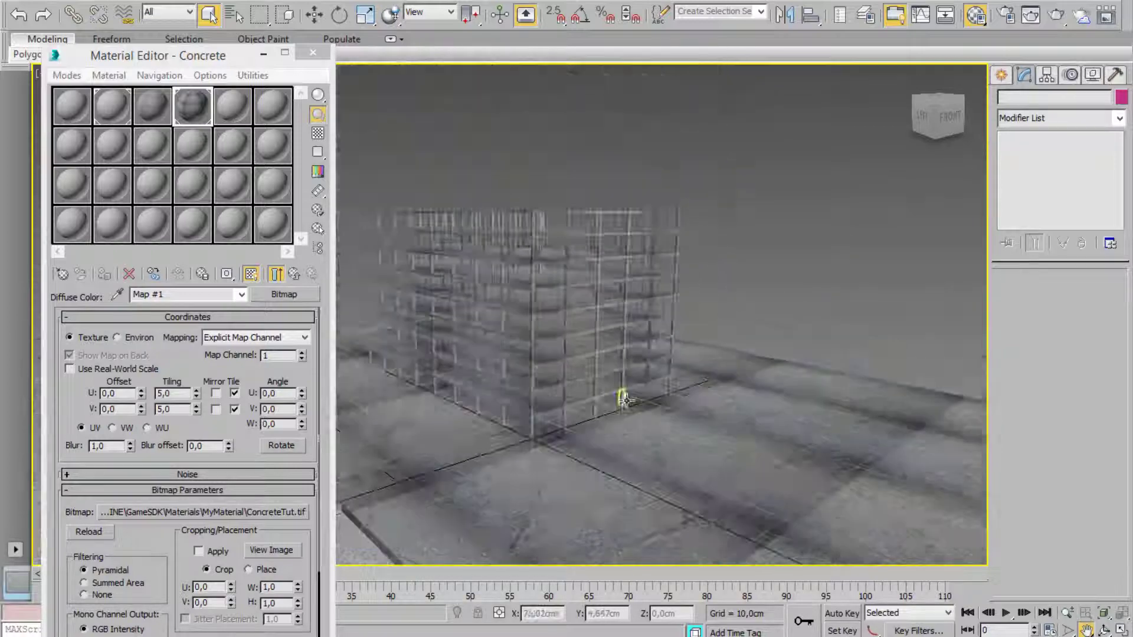
{"action": "mouse_move", "coordinate": [609, 374]}
{"action": "middle_mouse_down", "text": "alt"}
{"action": "mouse_move", "coordinate": [620, 329]}
{"action": "mouse_move", "coordinate": [602, 354]}
{"action": "middle_mouse_up", "text": "alt"}
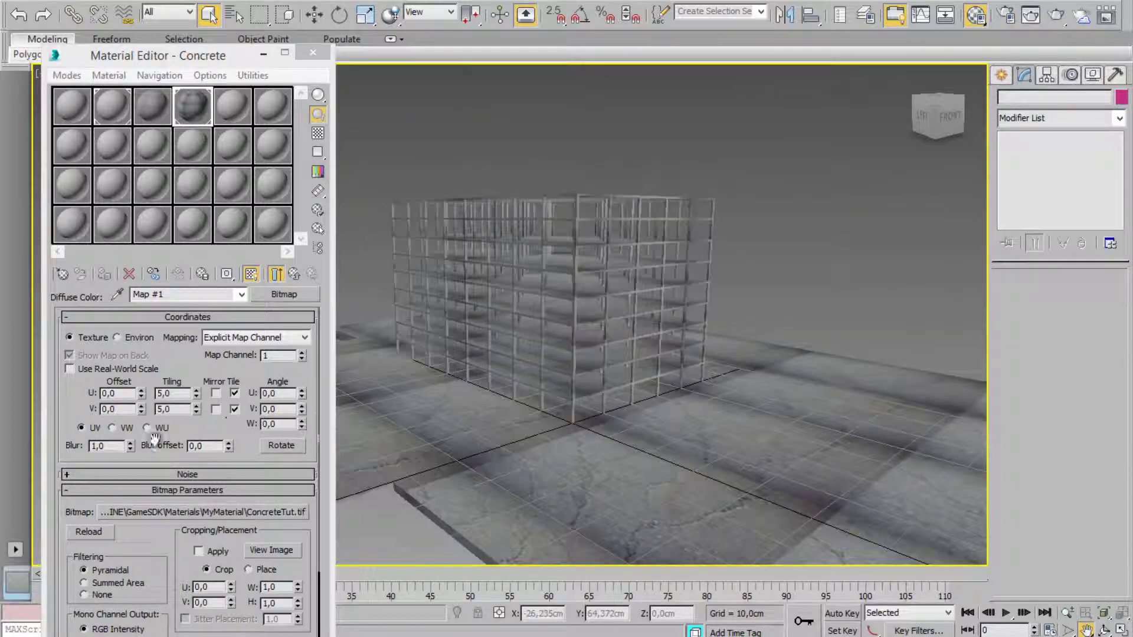
Step: Reduce the U and V tiling to 2 and close the Material Editor
{"action": "double_click", "coordinate": [174, 394]}
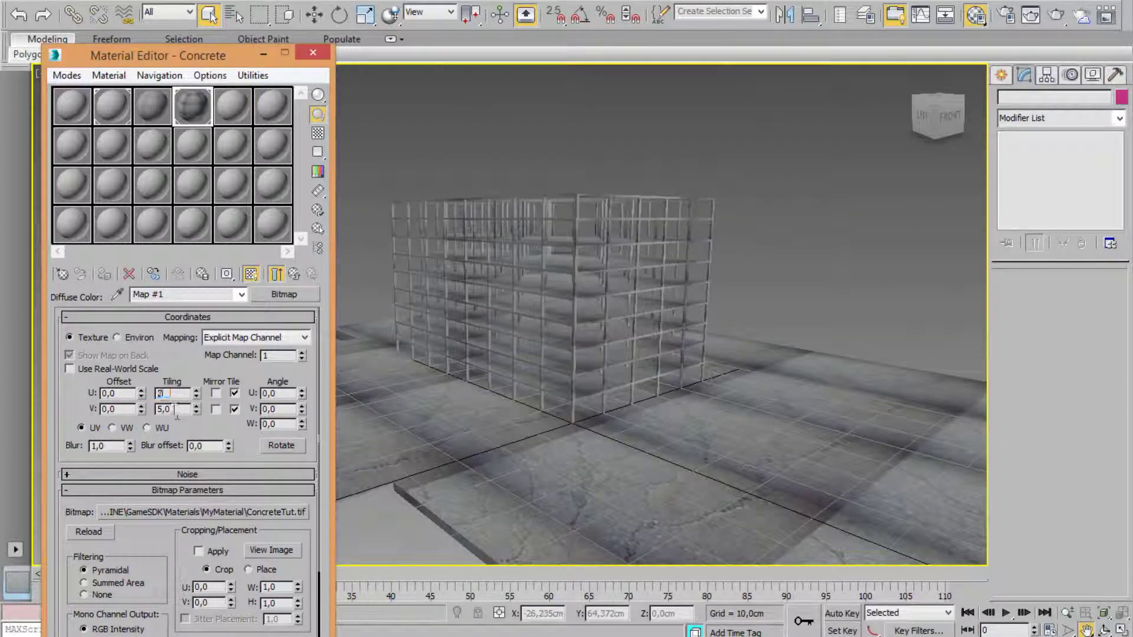
{"action": "type", "text": "2"}
{"action": "double_click", "coordinate": [172, 409]}
{"action": "middle_click_drag", "start_coordinate": [608, 413], "coordinate": [769, 365], "text": "alt"}
{"action": "scroll", "coordinate": [673, 472], "scroll_direction": "up", "scroll_amount": 5}
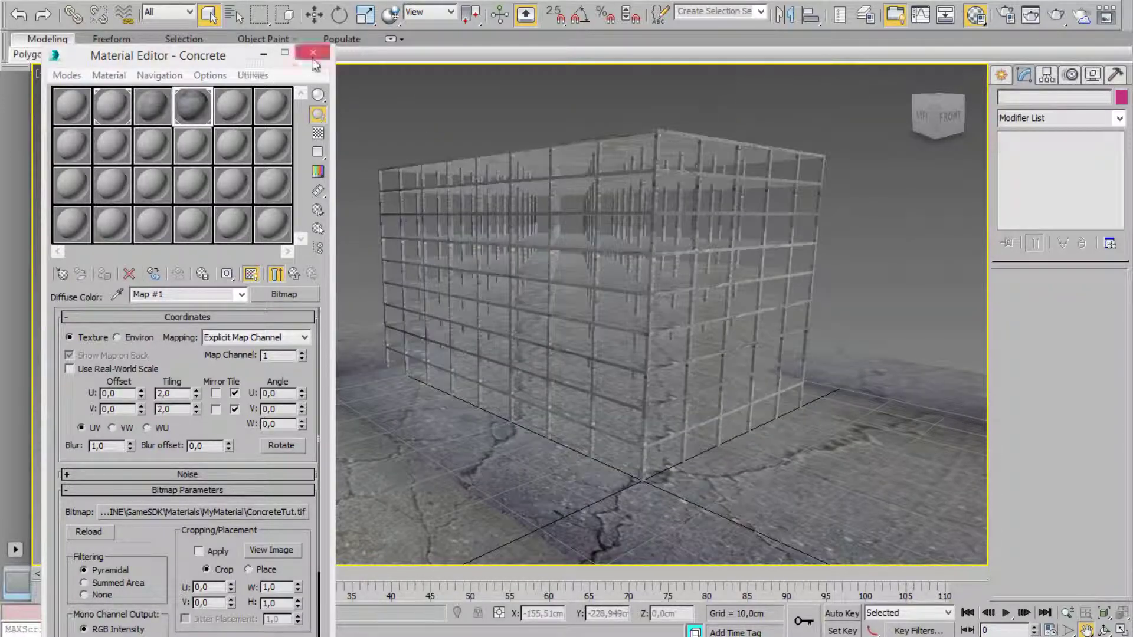
{"action": "left_click", "coordinate": [313, 52]}
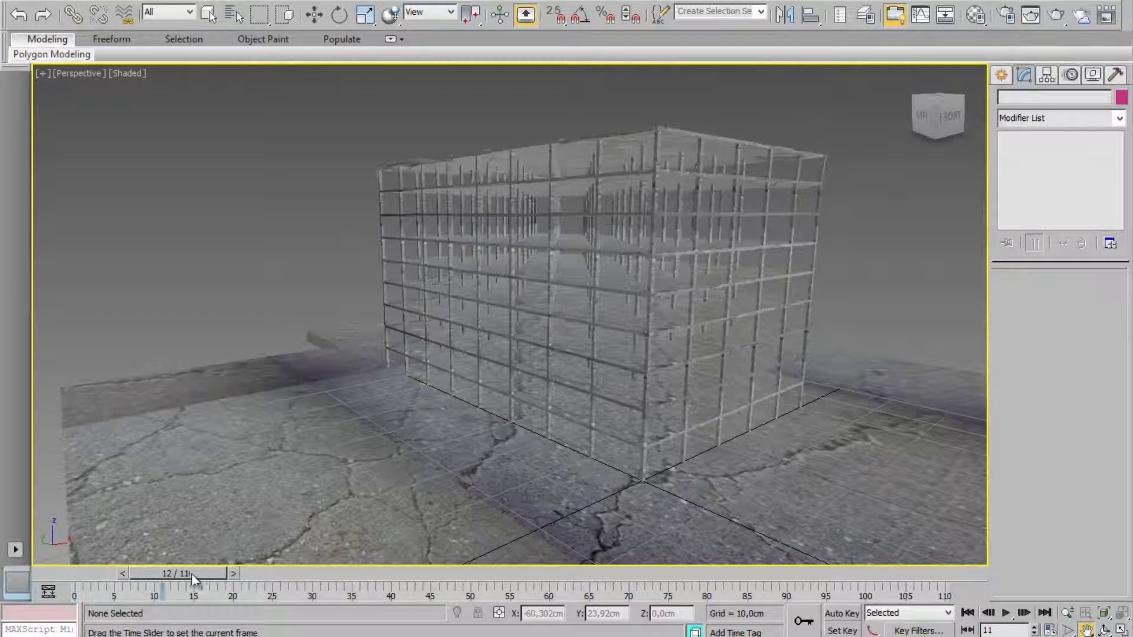